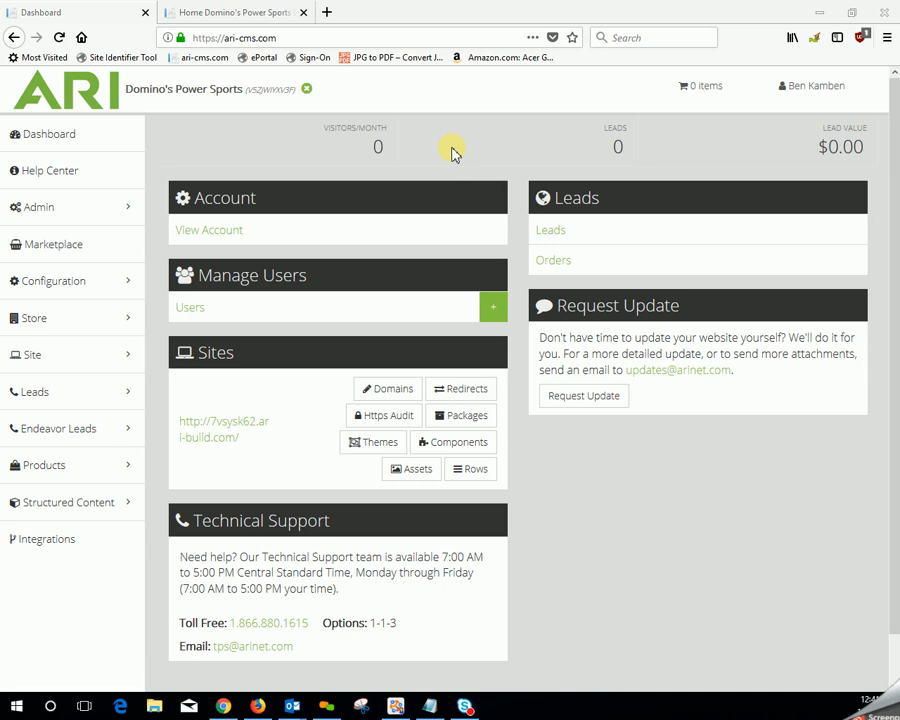
Step: Switch to the public Domino's Power Sports site and examine the welcome text on its home page
click(228, 13)
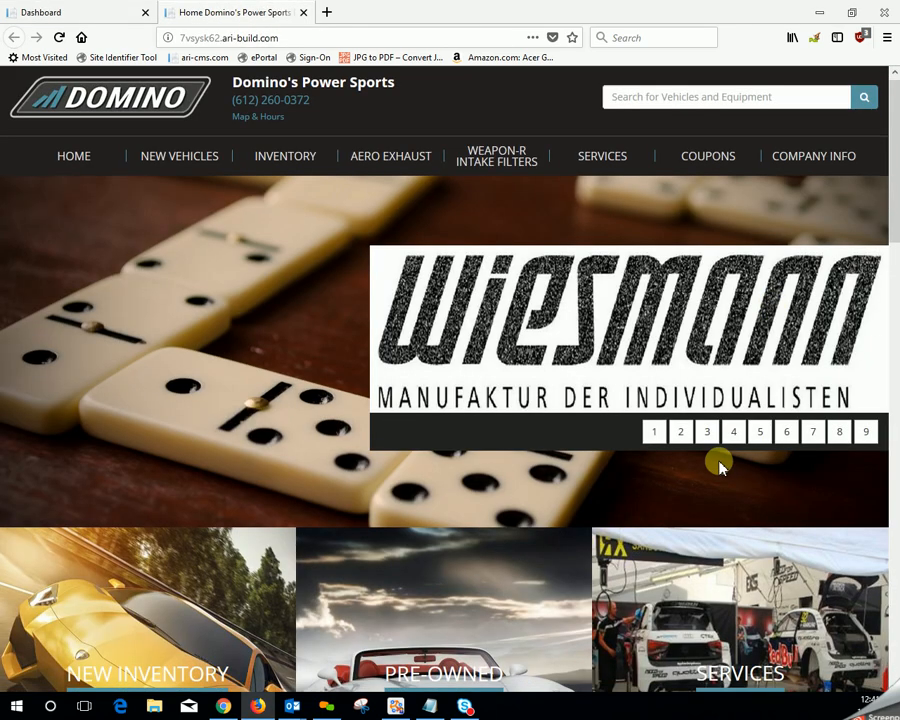
scroll(720, 465, down, 7)
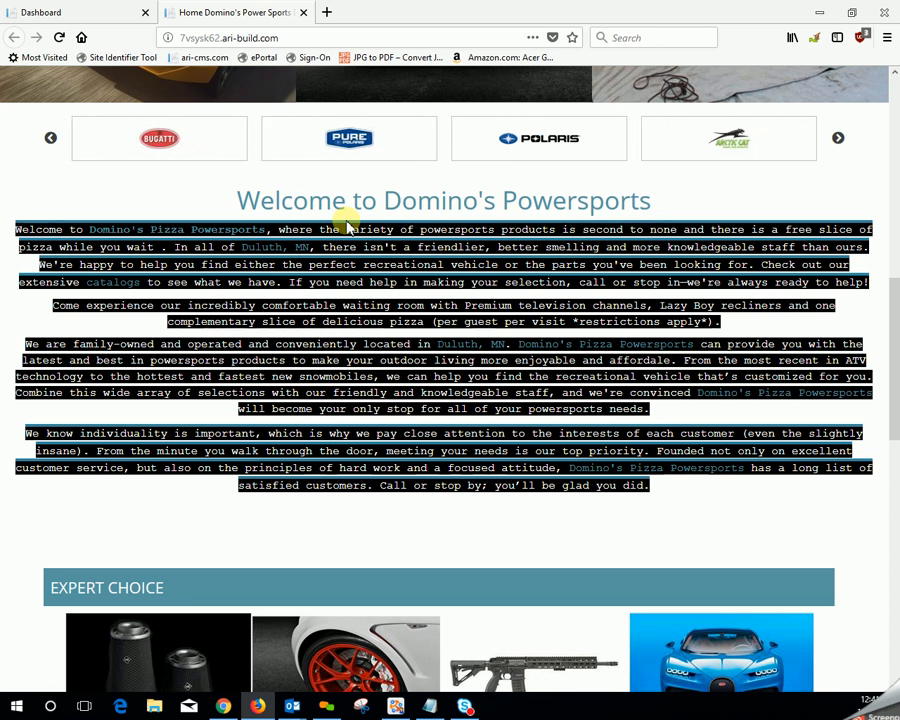
Step: Return to the CMS and open the Home page's "Home Page Content" asset for editing
click(101, 20)
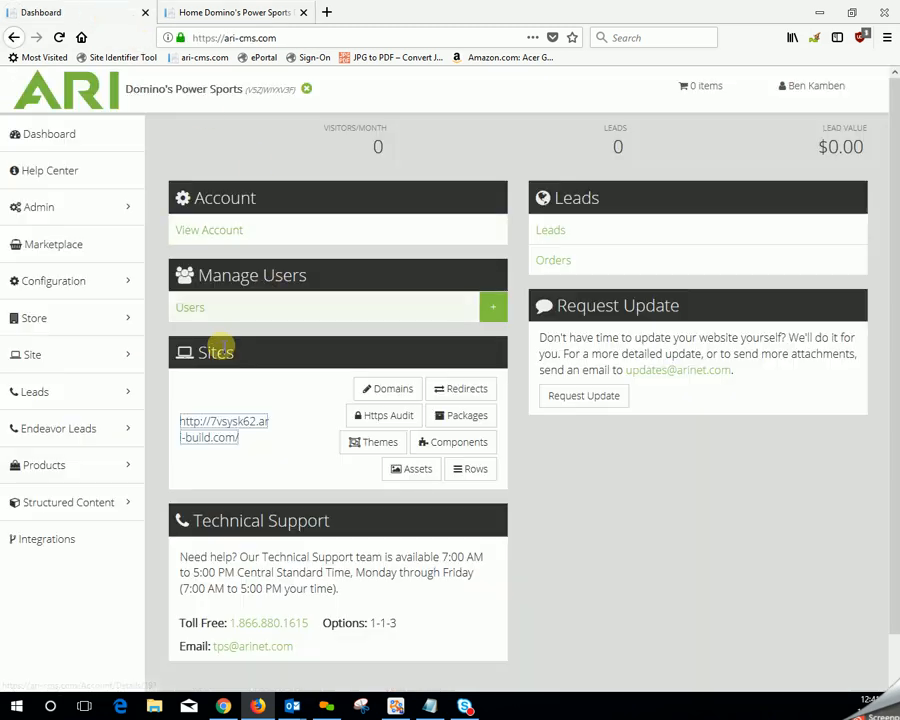
mouse_move(124, 362)
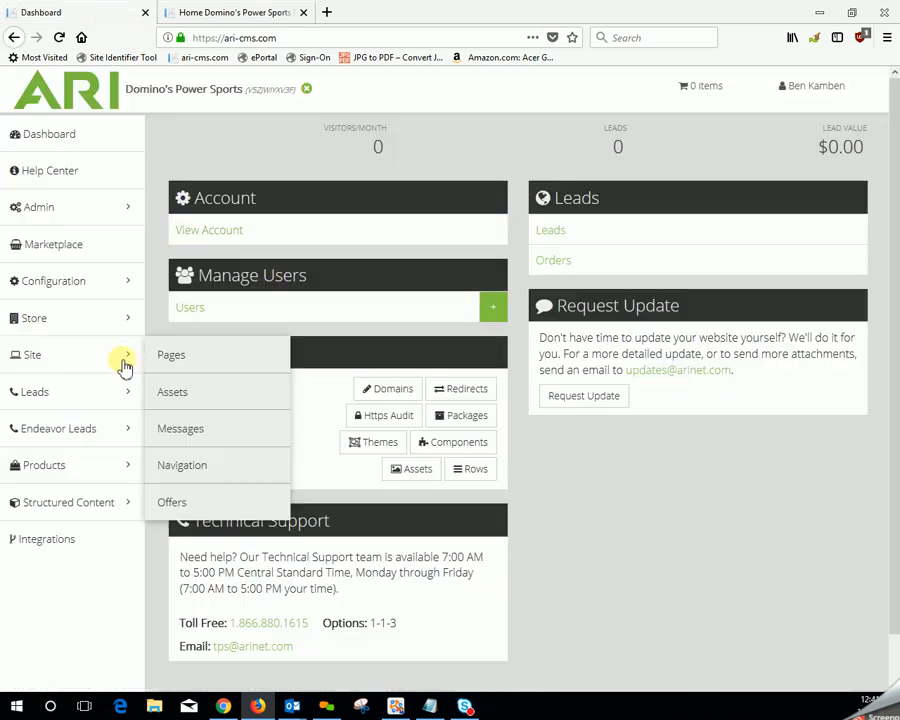
click(196, 364)
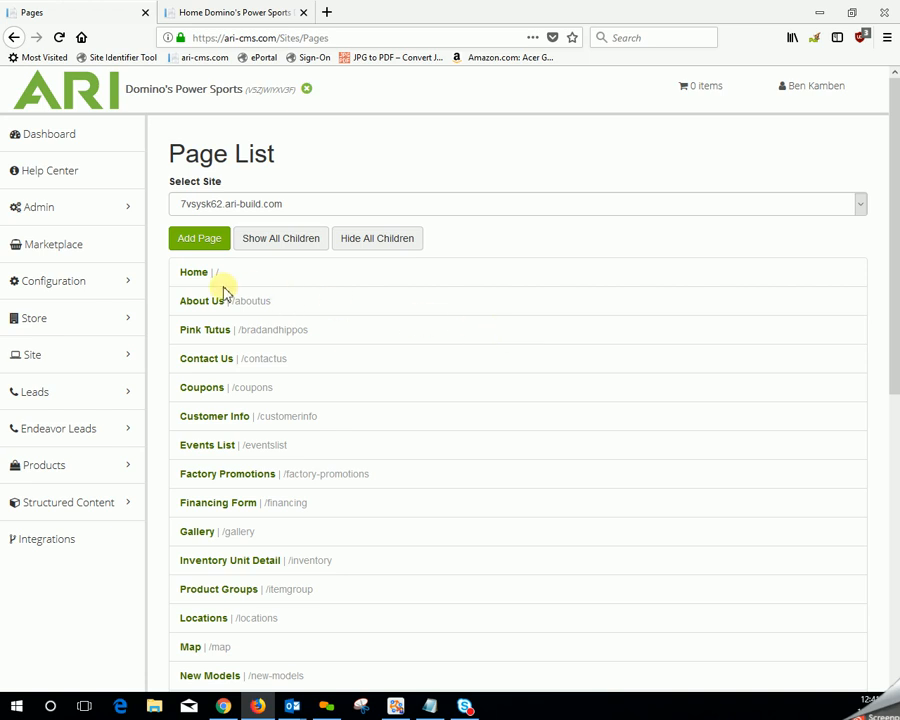
click(193, 274)
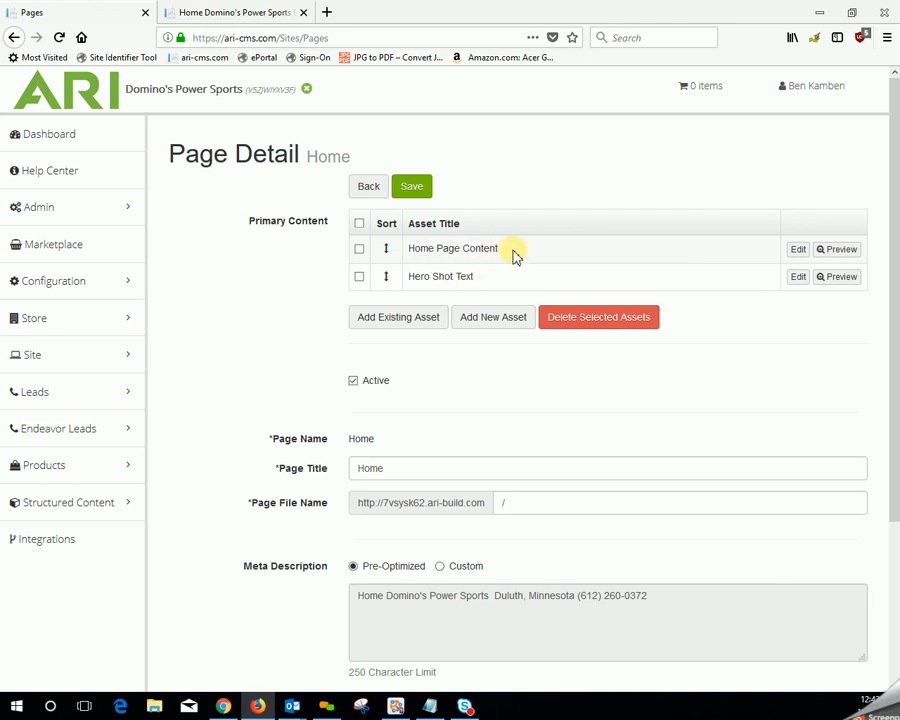
click(798, 251)
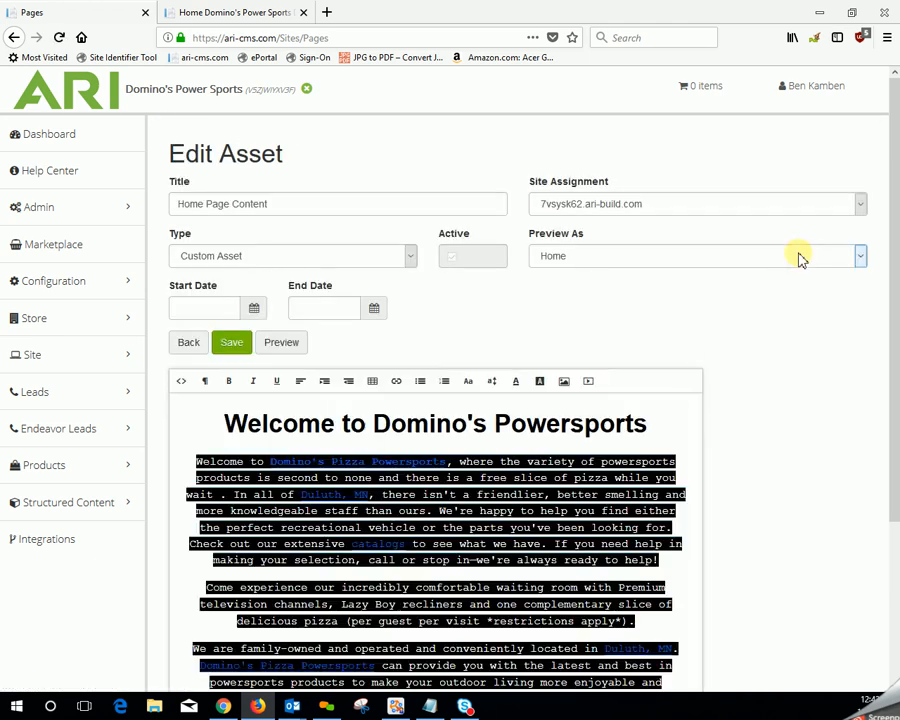
Step: Examine the HTML source of the Home Page Content asset, then return to the visual editor
scroll(765, 361, down, 3)
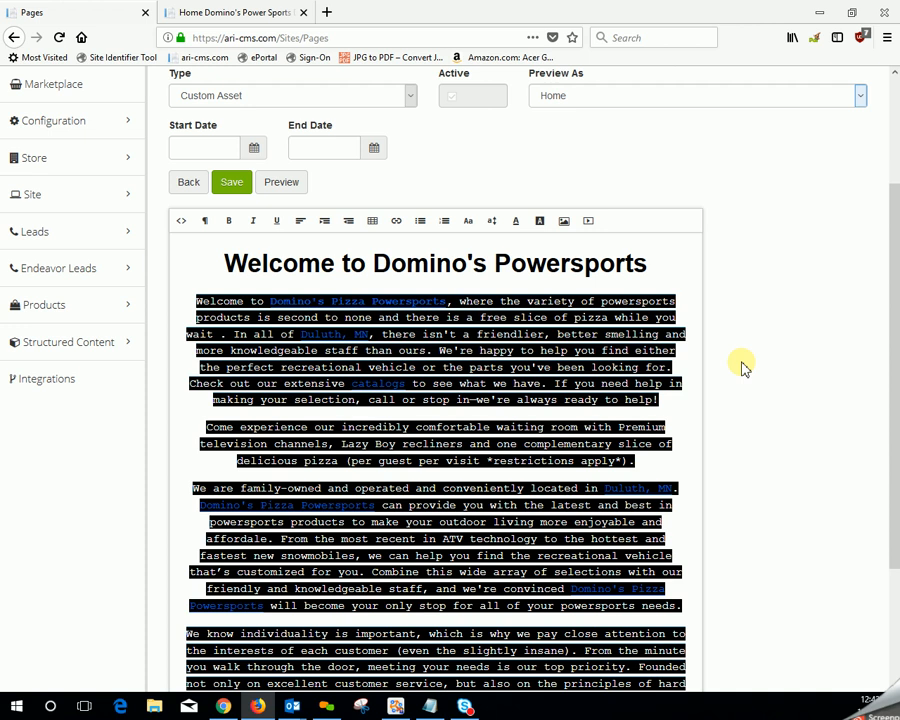
click(182, 222)
scroll(664, 535, down, 5)
scroll(659, 543, down, 8)
scroll(656, 541, down, 9)
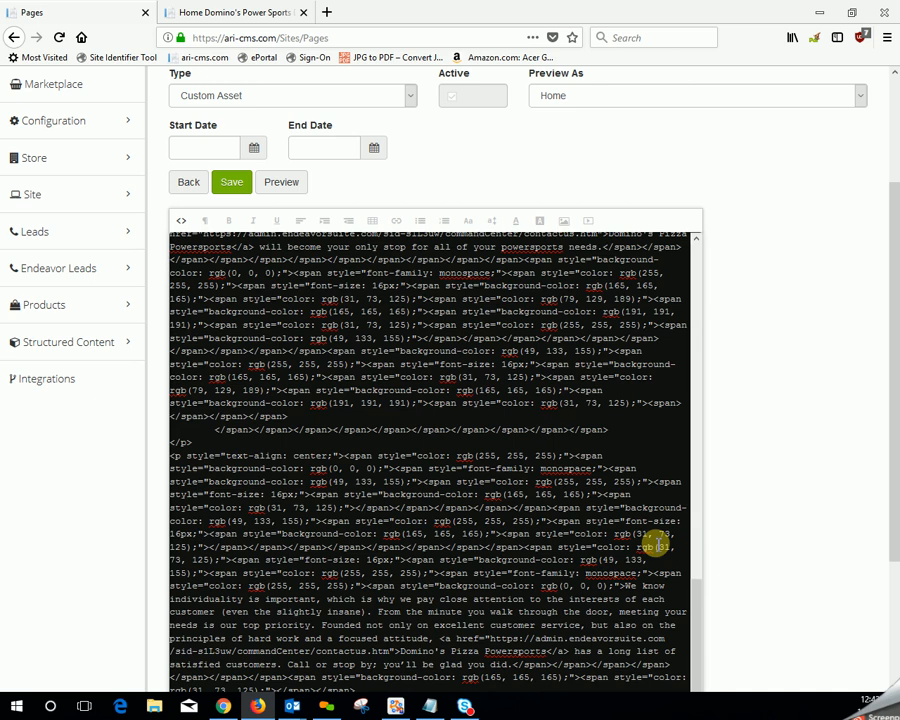
click(181, 220)
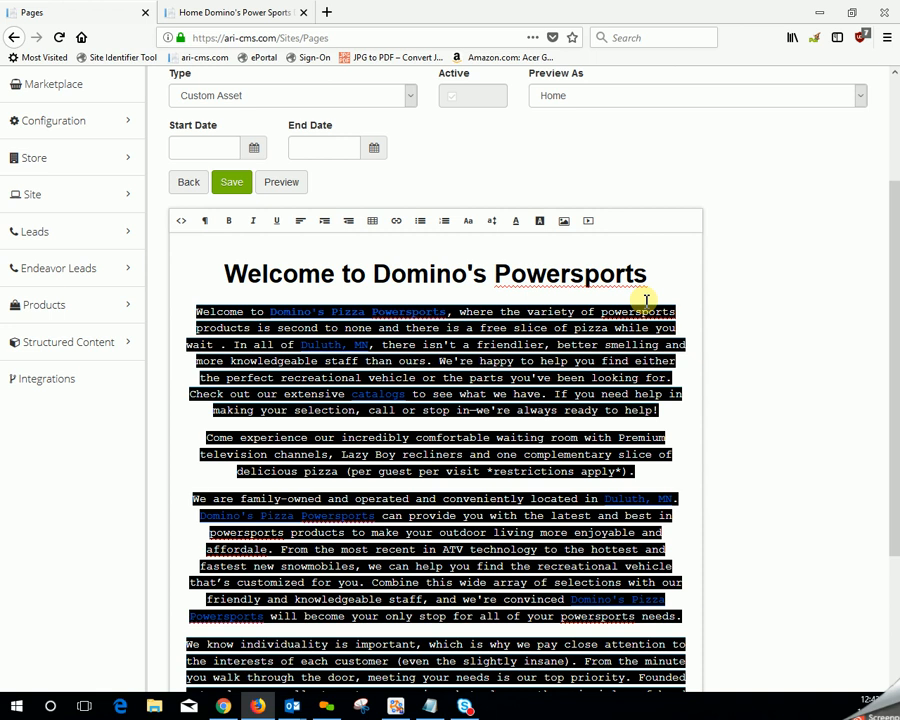
Step: Insert a table with 2 rows and 3 columns above the welcome heading
click(371, 226)
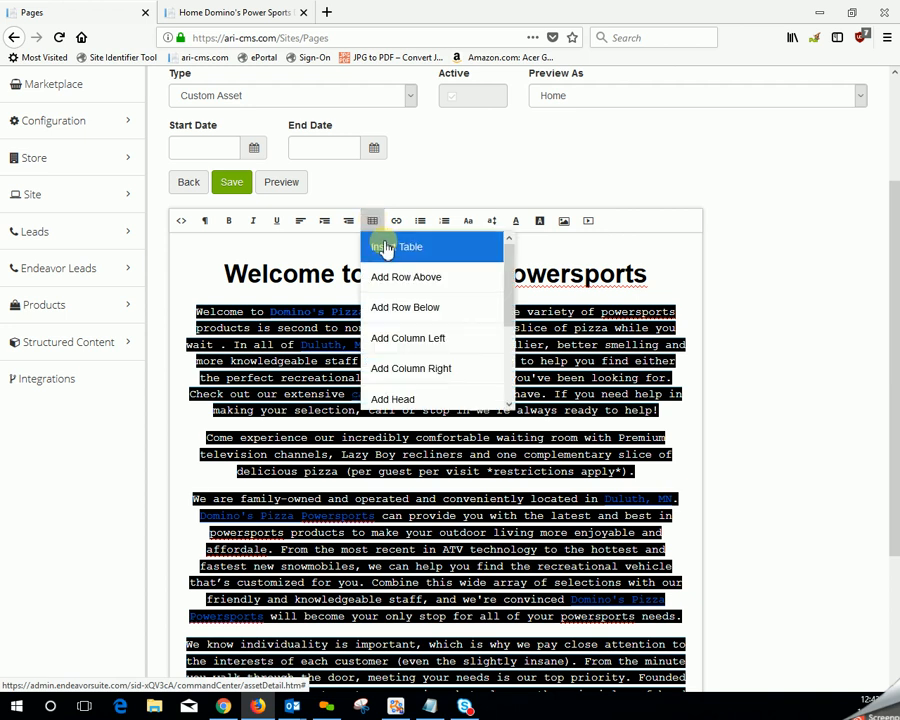
click(384, 246)
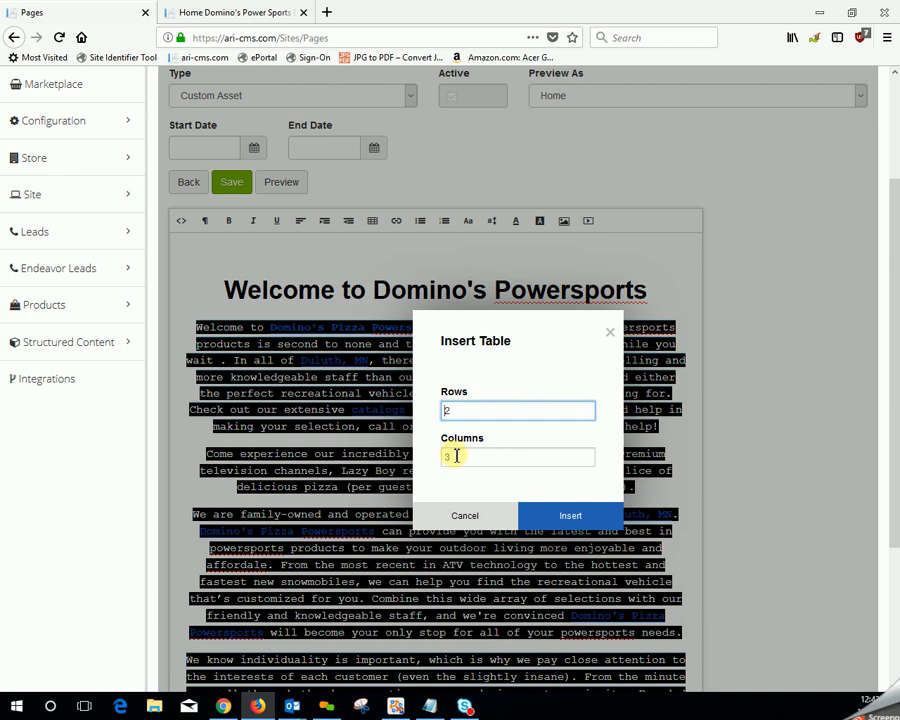
click(562, 515)
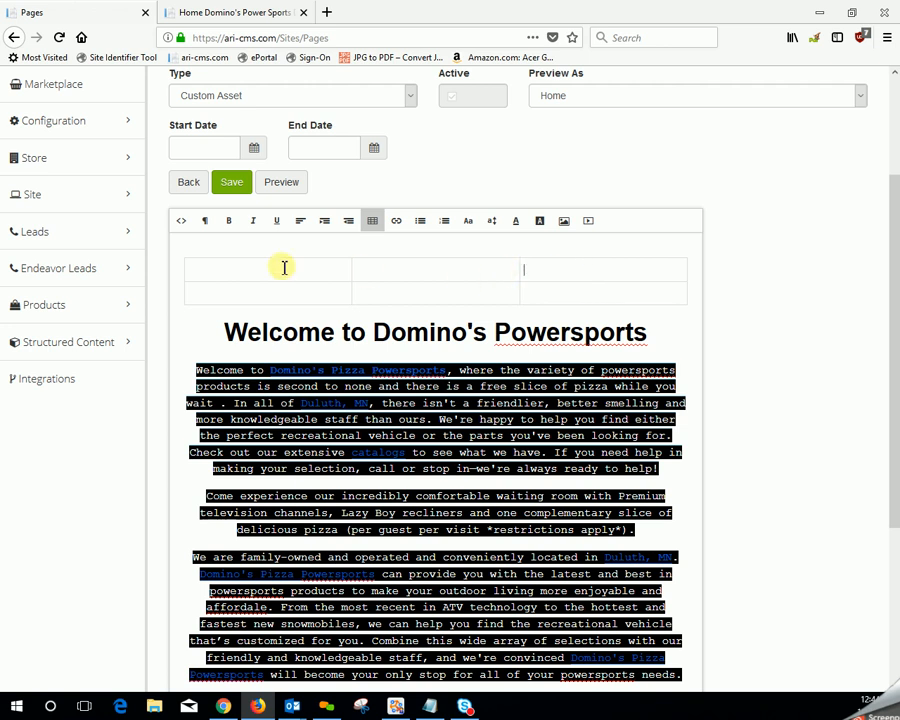
Step: Start an image upload for the table's first cell and open the Desktop Pictures folder
click(222, 270)
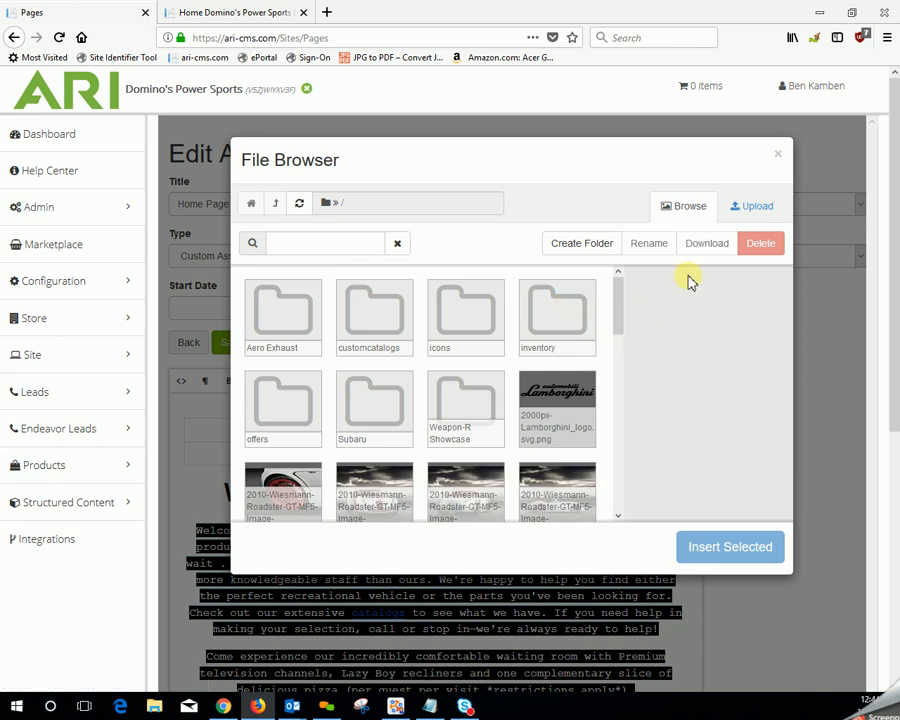
click(752, 210)
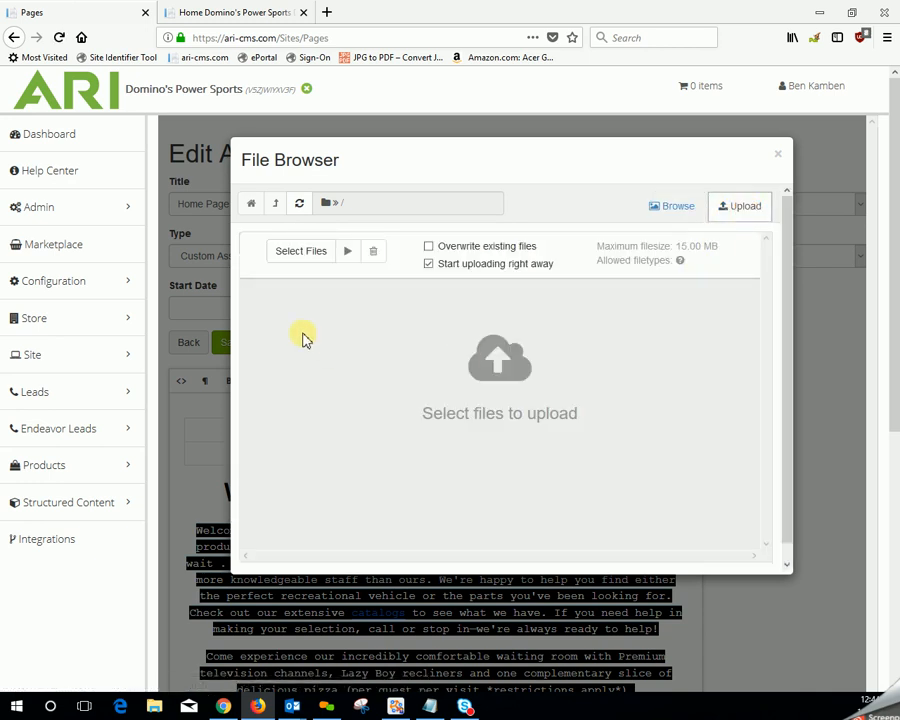
click(287, 256)
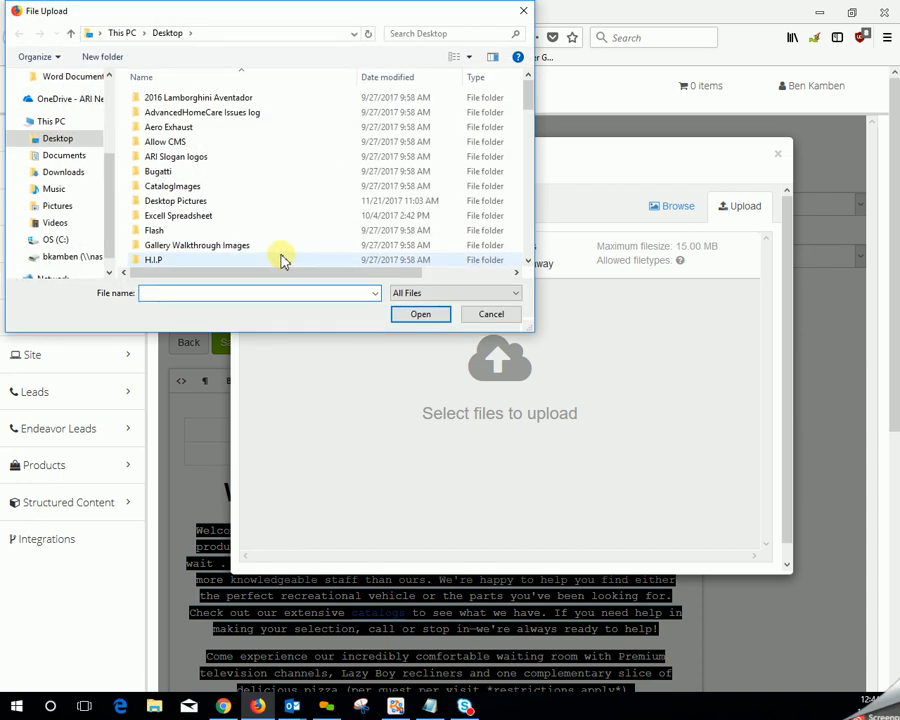
click(55, 207)
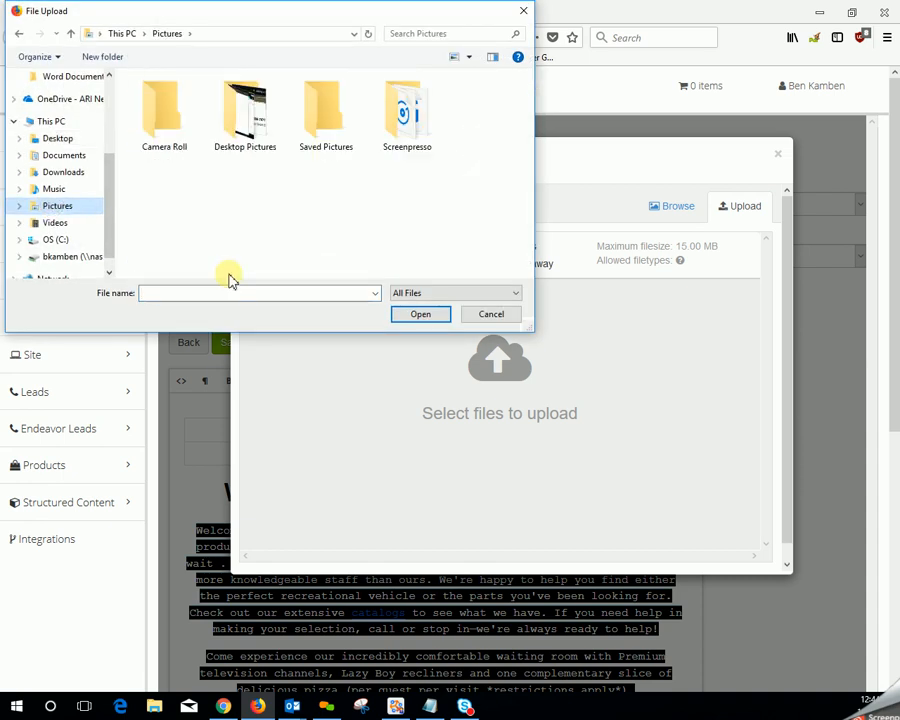
double_click(256, 172)
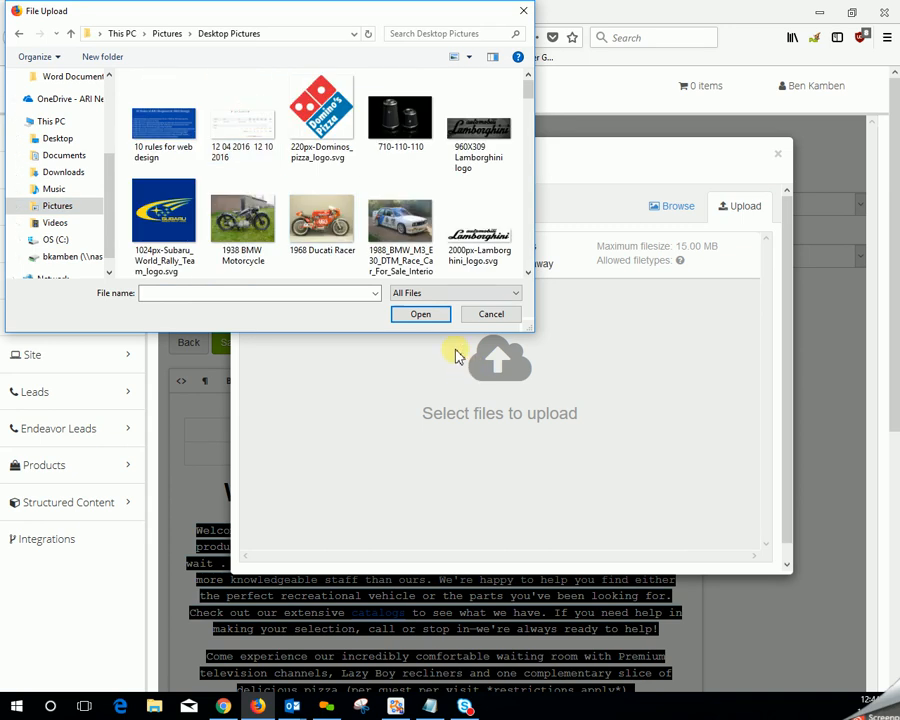
Step: Select the Domino's logo, 710-110-110, 960X309 Lamborghini logo, Subaru rally team logo and 1938 BMW Motorcycle pictures together
click(322, 125)
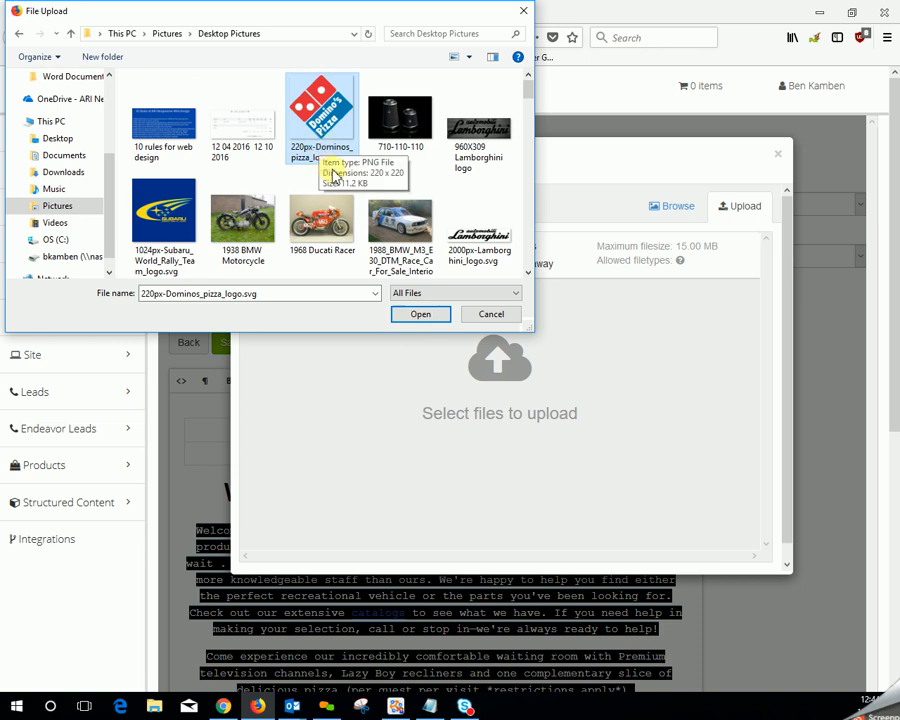
ctrl+click(398, 140)
ctrl+click(483, 140)
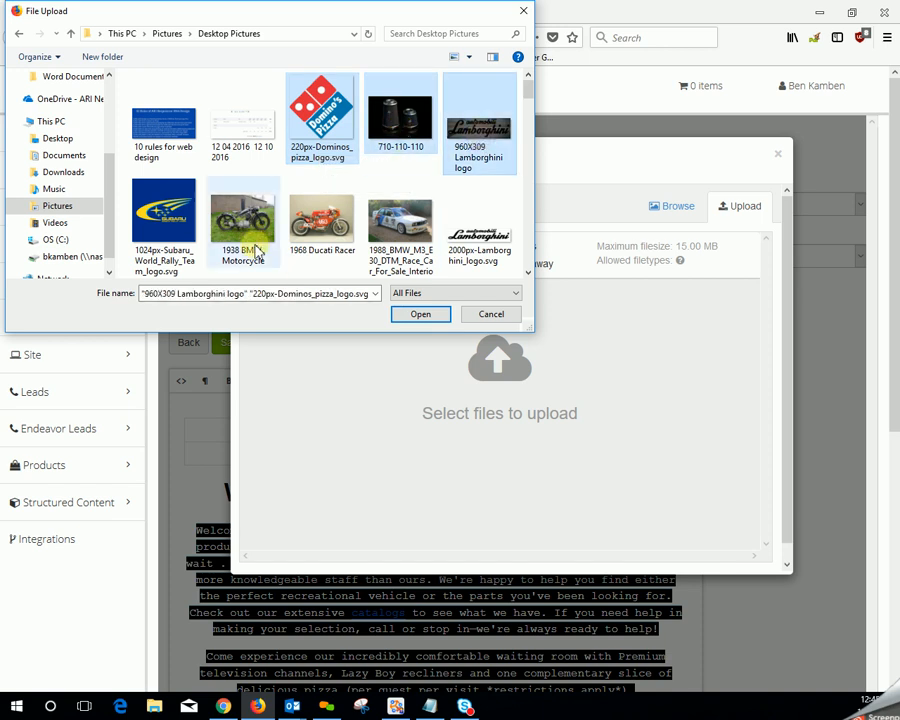
ctrl+click(176, 222)
ctrl+click(258, 220)
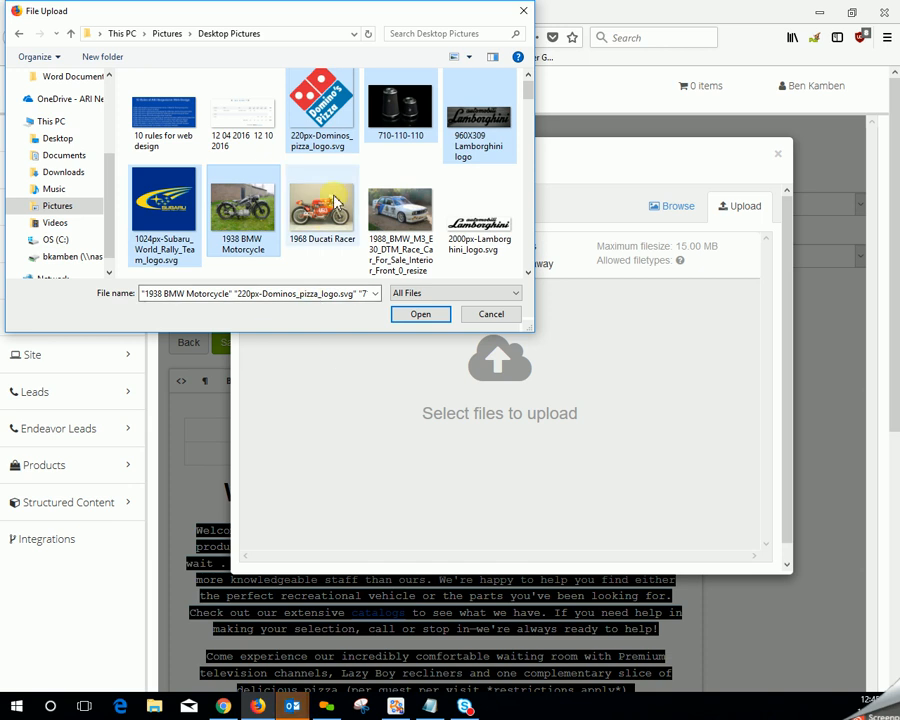
Step: Upload only the picture 220px-Dominos_pizza_logo.svg to the site's root folder
click(328, 130)
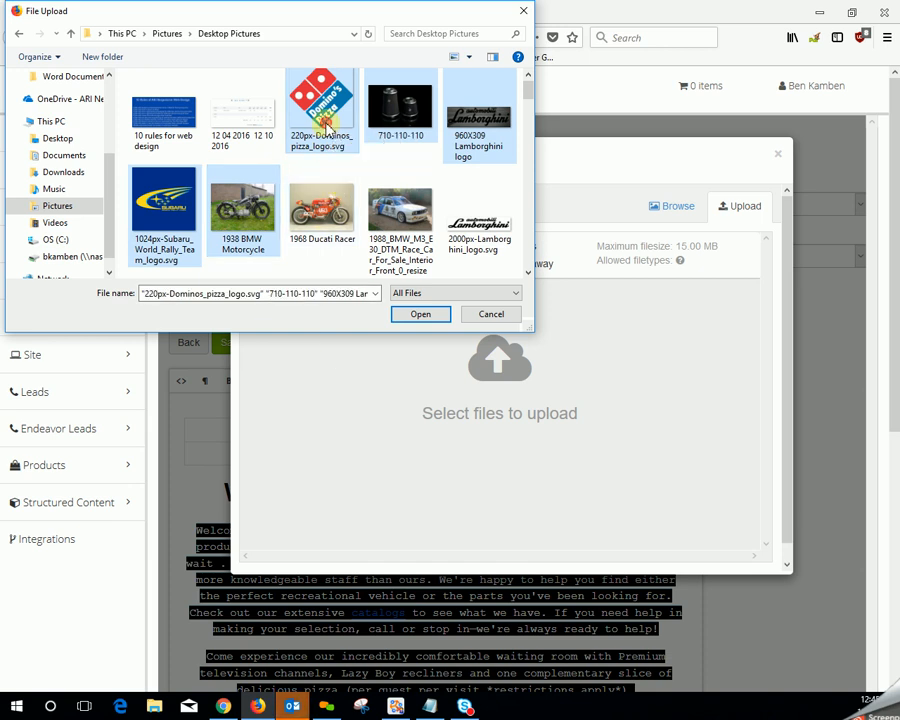
click(420, 318)
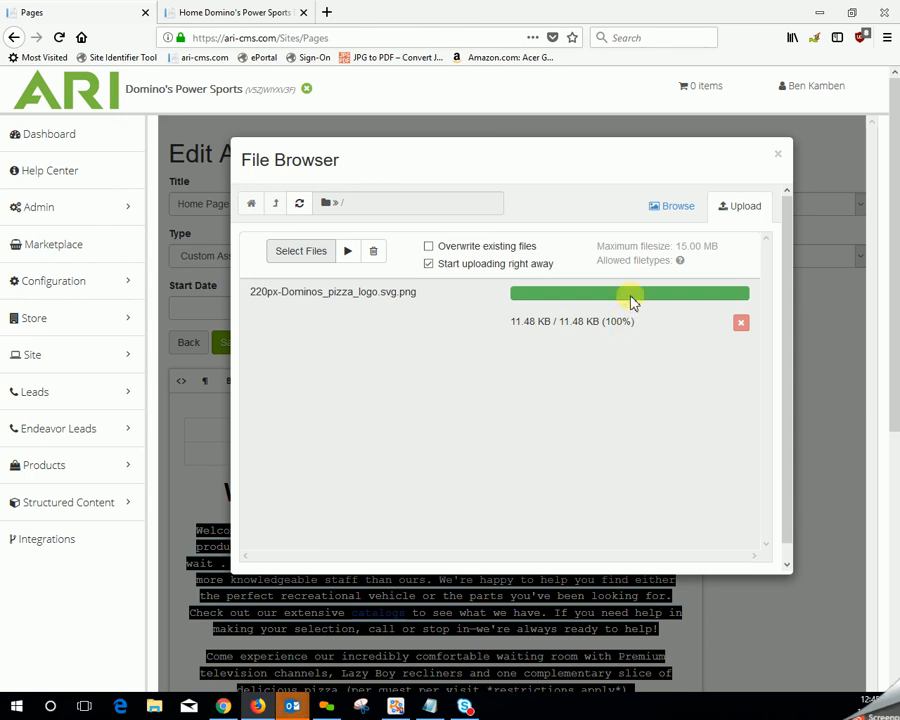
Step: Insert the uploaded 220px-Dominos_pizza_logo.svg.png into the table's first cell at the 180px × 180px size
click(677, 212)
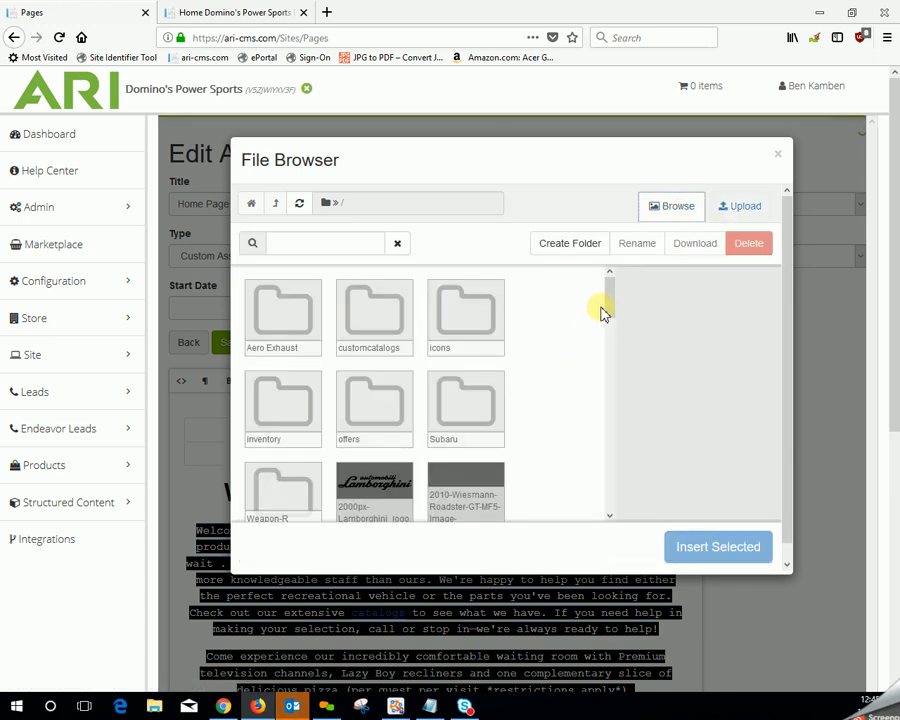
drag(605, 300, 578, 456)
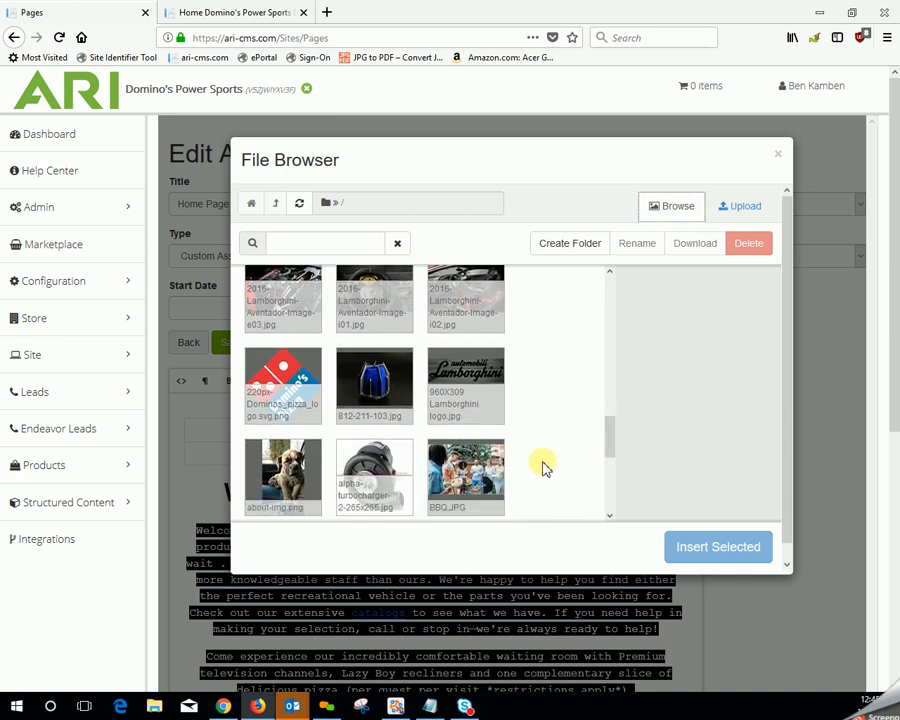
click(270, 390)
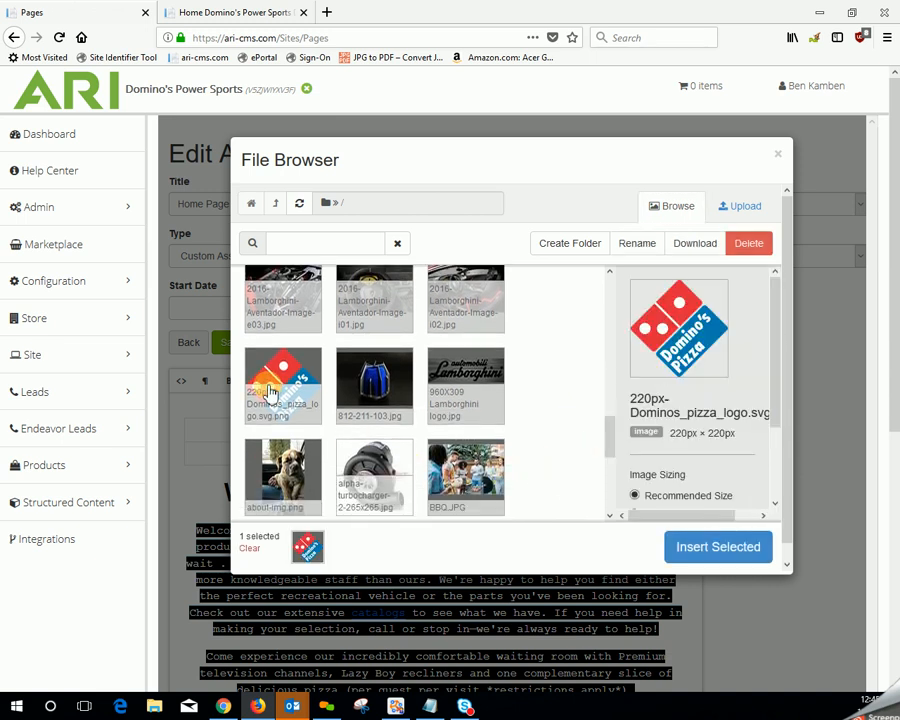
drag(779, 378, 772, 475)
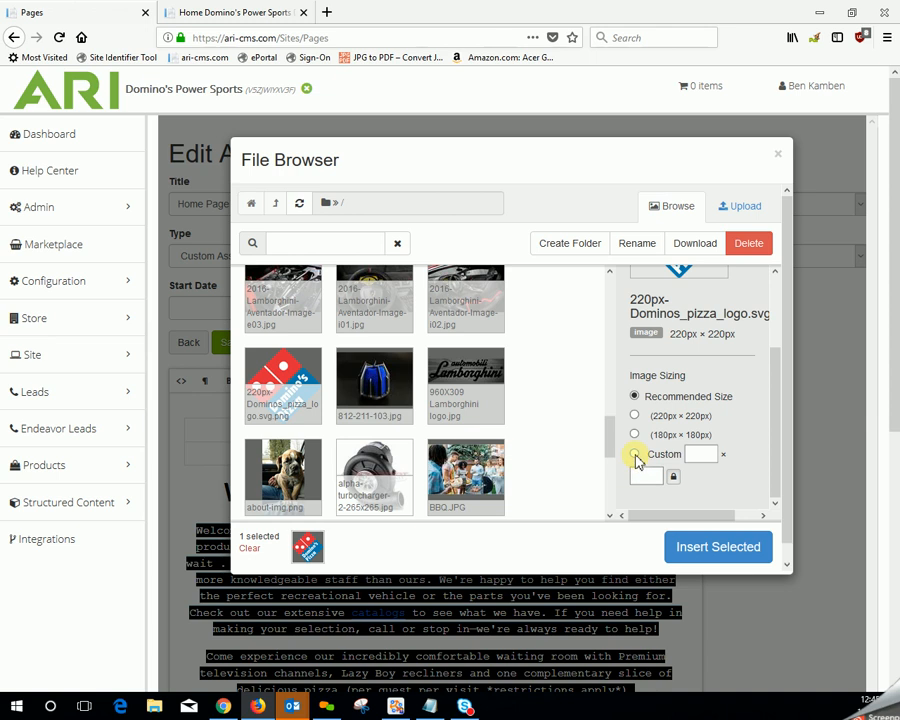
click(635, 455)
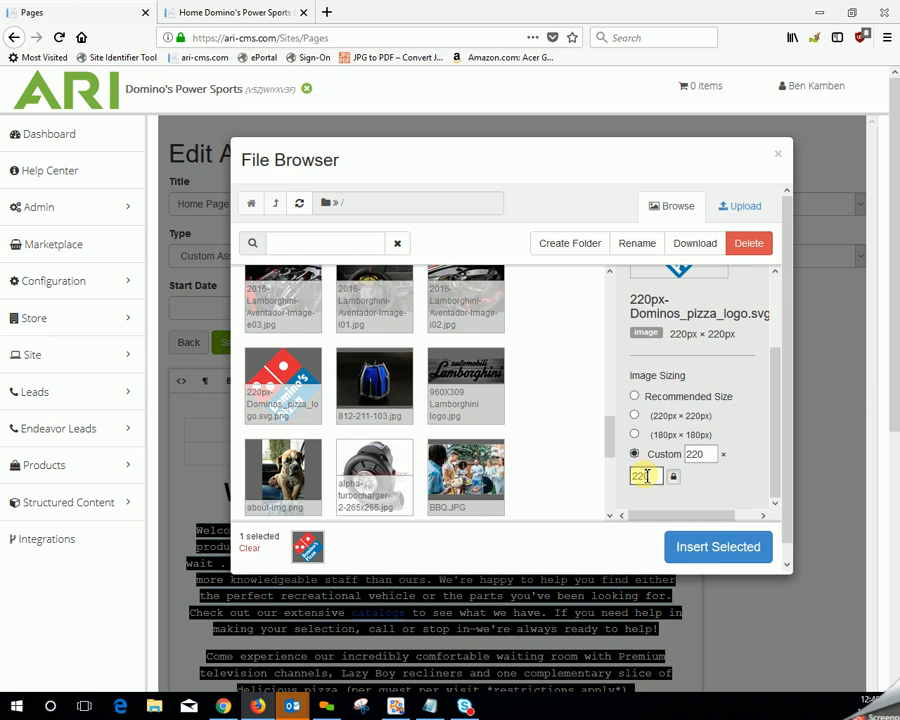
click(634, 434)
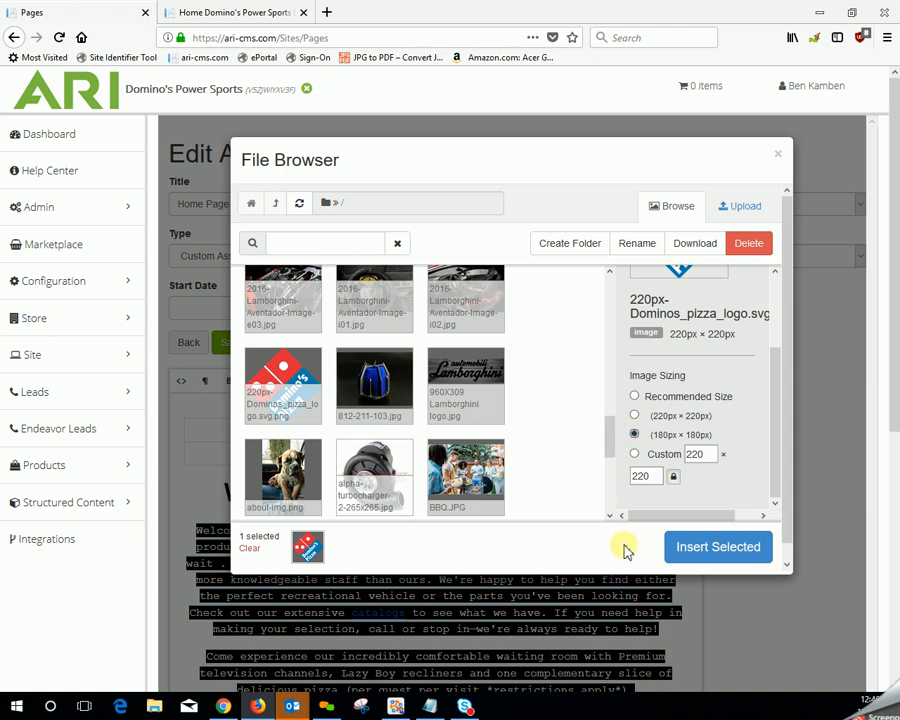
click(716, 552)
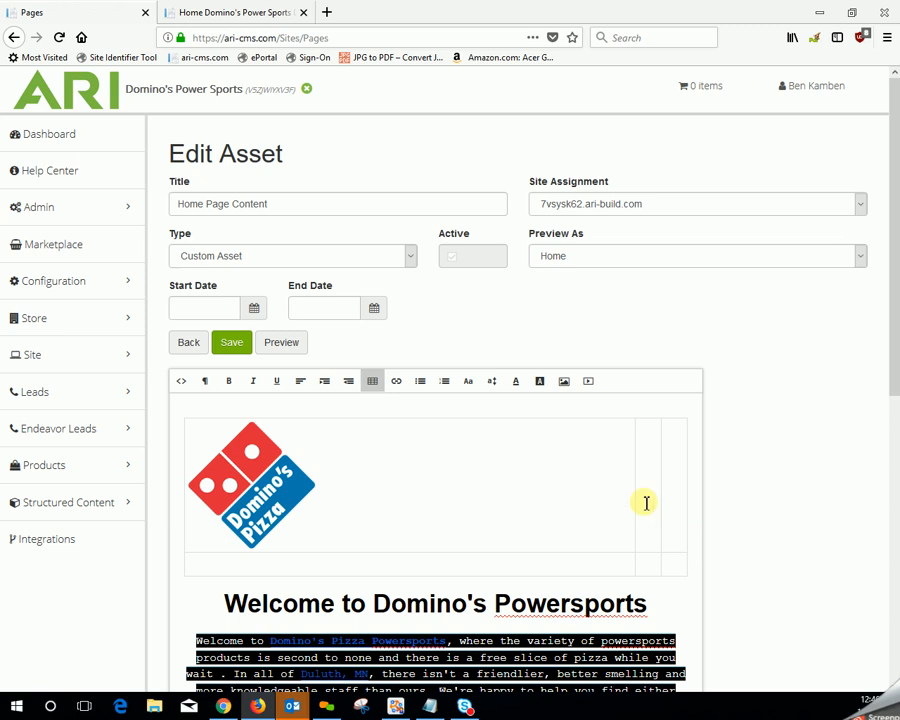
Step: Enter the text "description" in the second cell of the table's first row
click(648, 432)
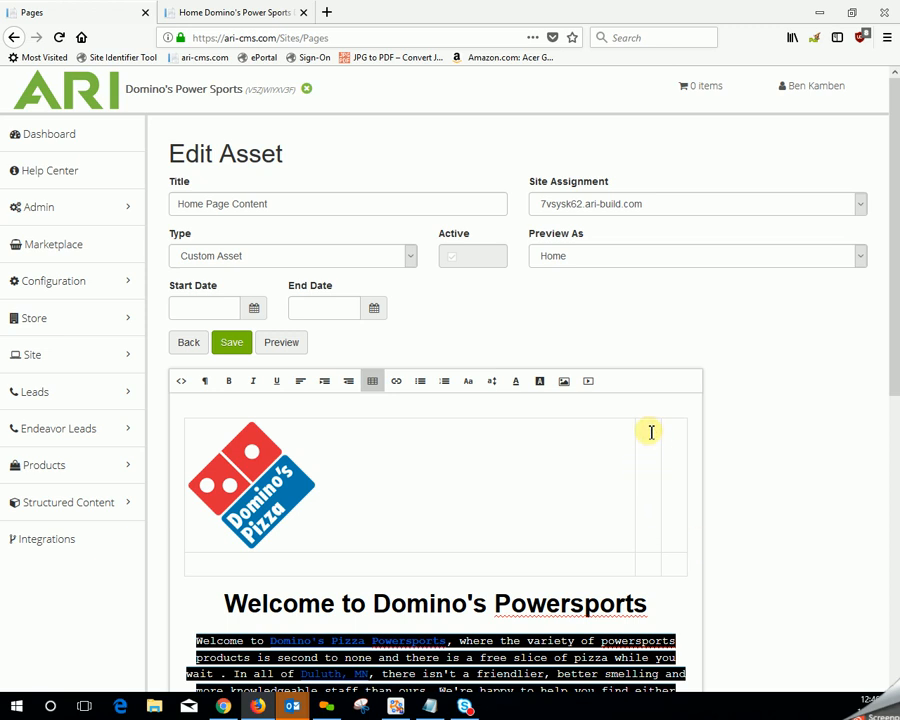
text(des)
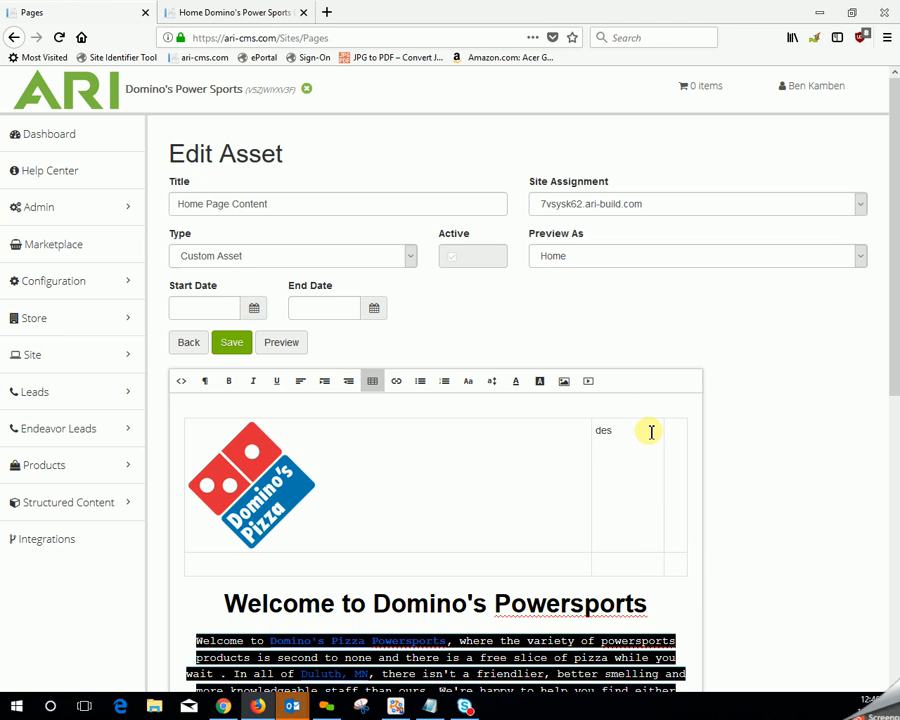
text(cription)
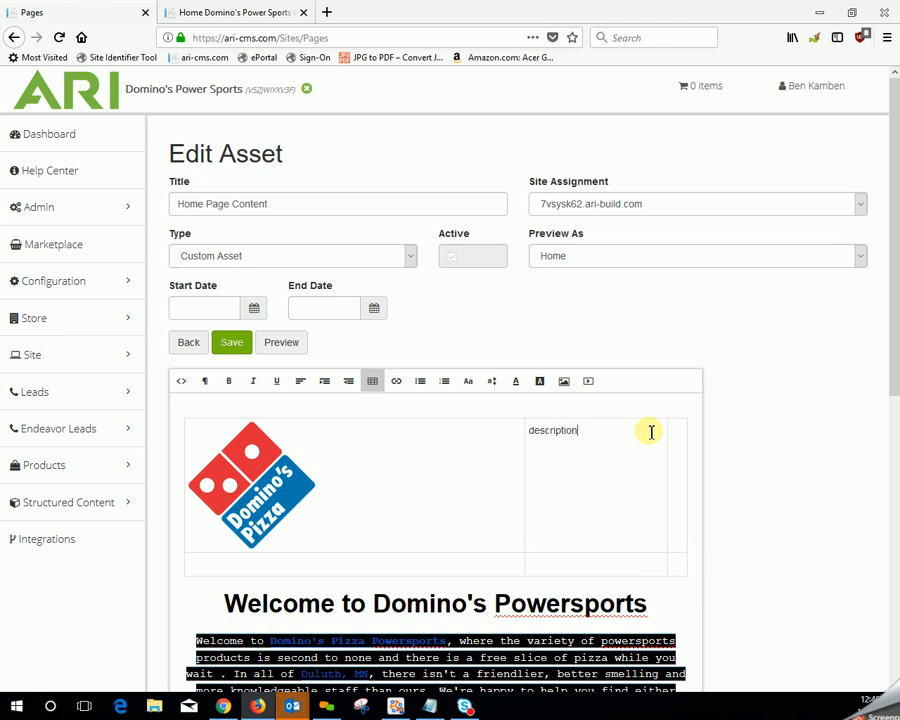
Step: Enter the text "this is the price." in the third cell of the table's first row
click(681, 433)
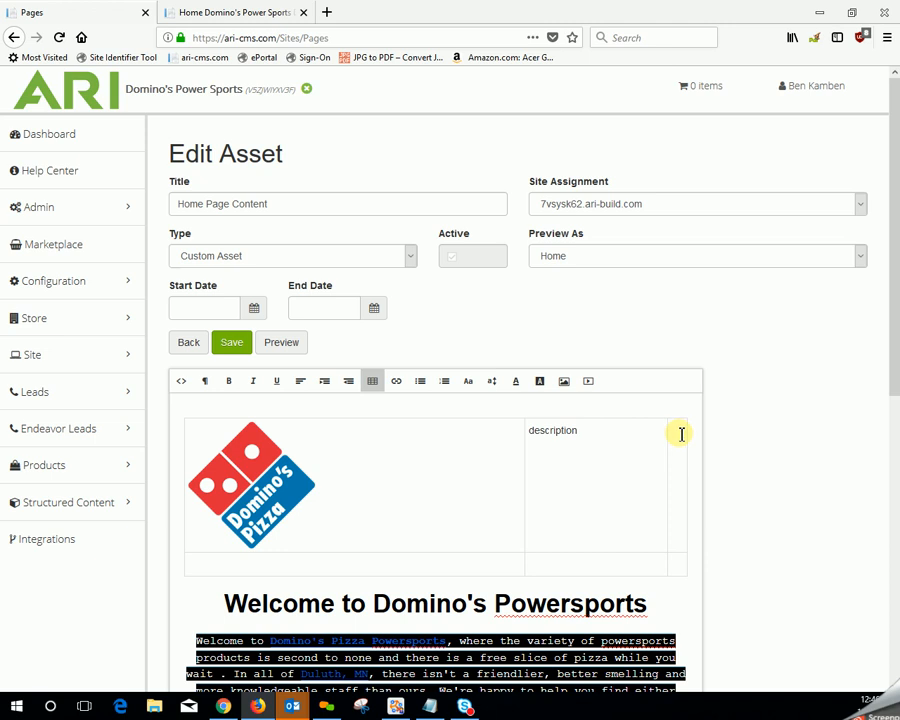
text(this oi)
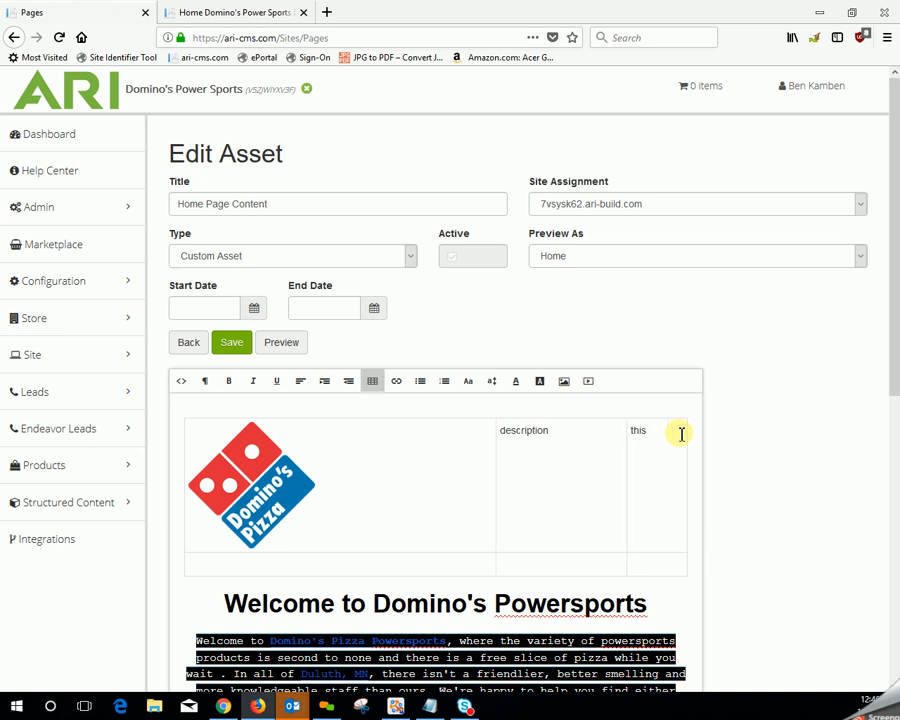
key(BackSpace)
key(BackSpace)
text(is the p)
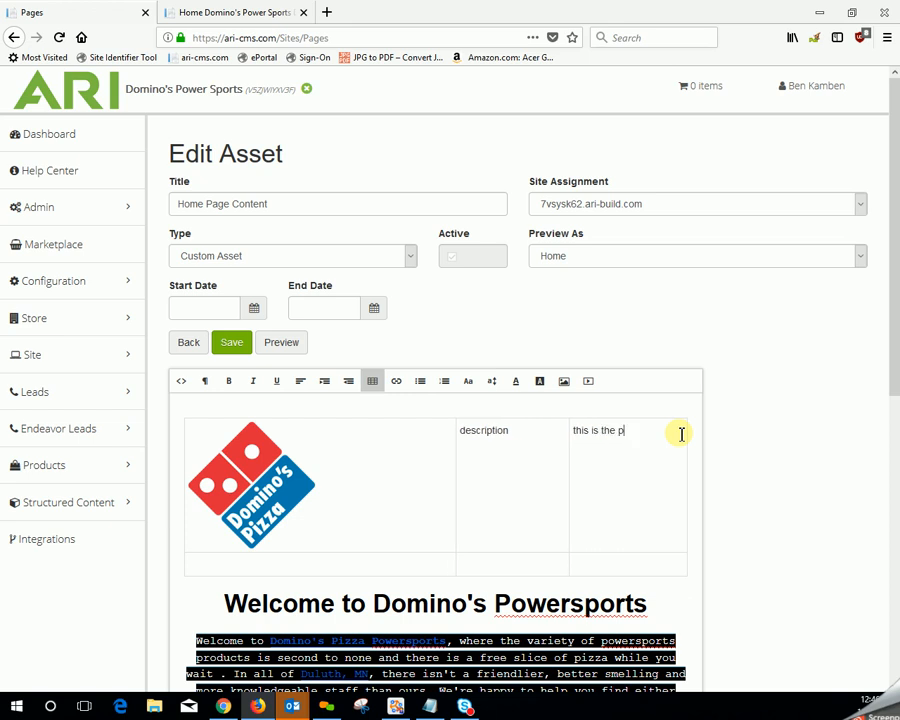
text(rice)
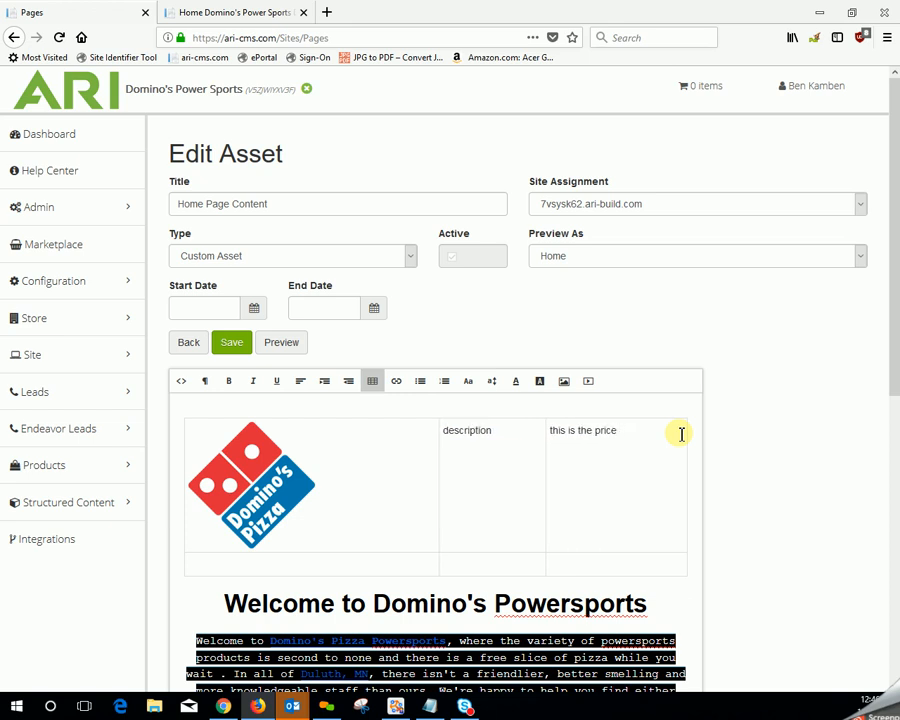
text(.)
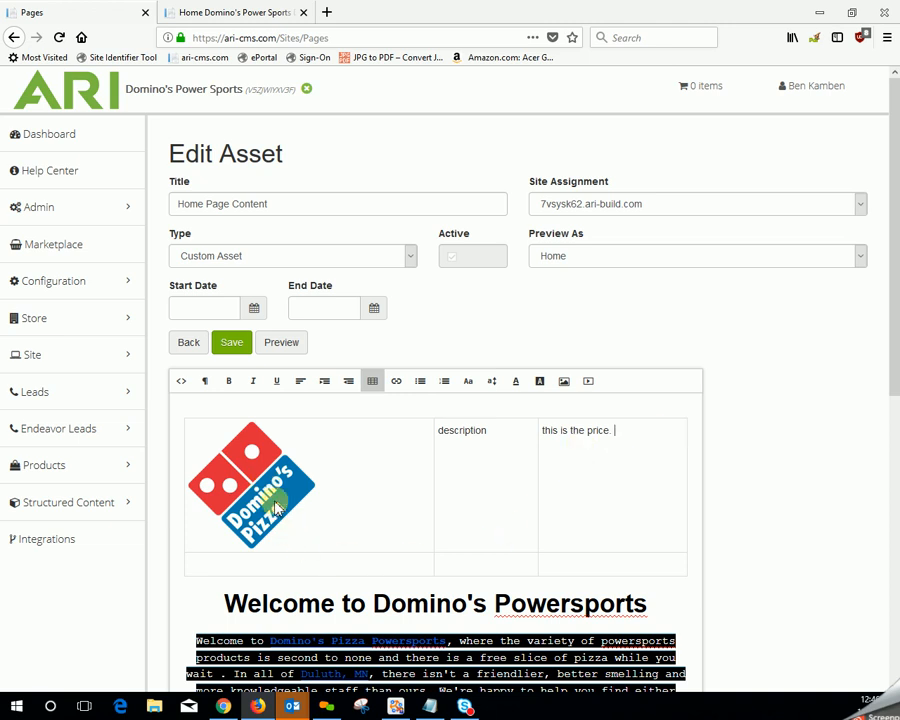
Step: Open the Domino's logo's image settings, look through the position choices and enable opening its link in a new tab
click(306, 515)
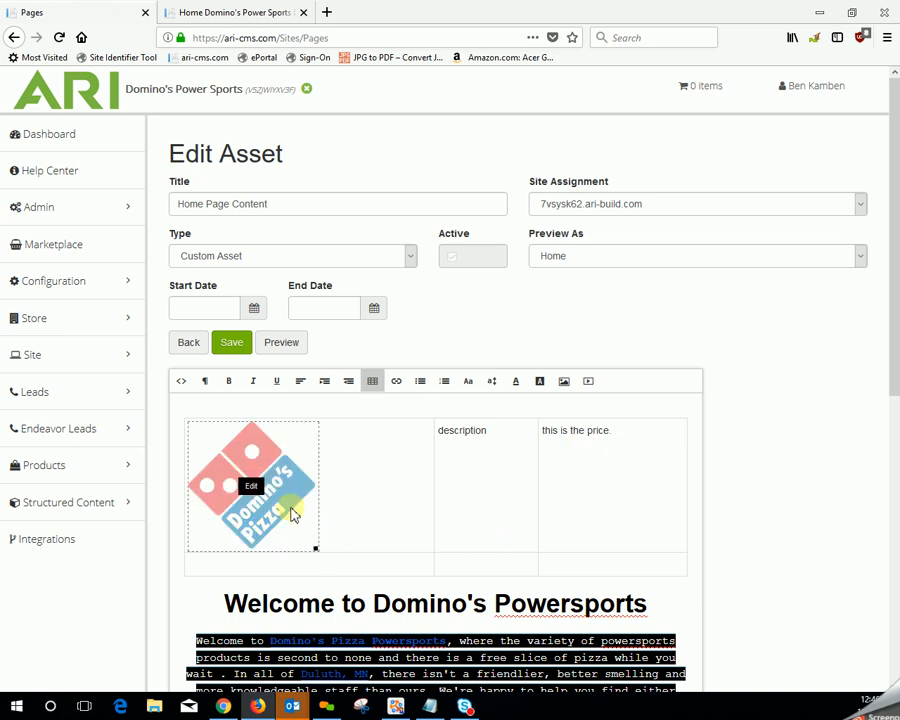
click(251, 486)
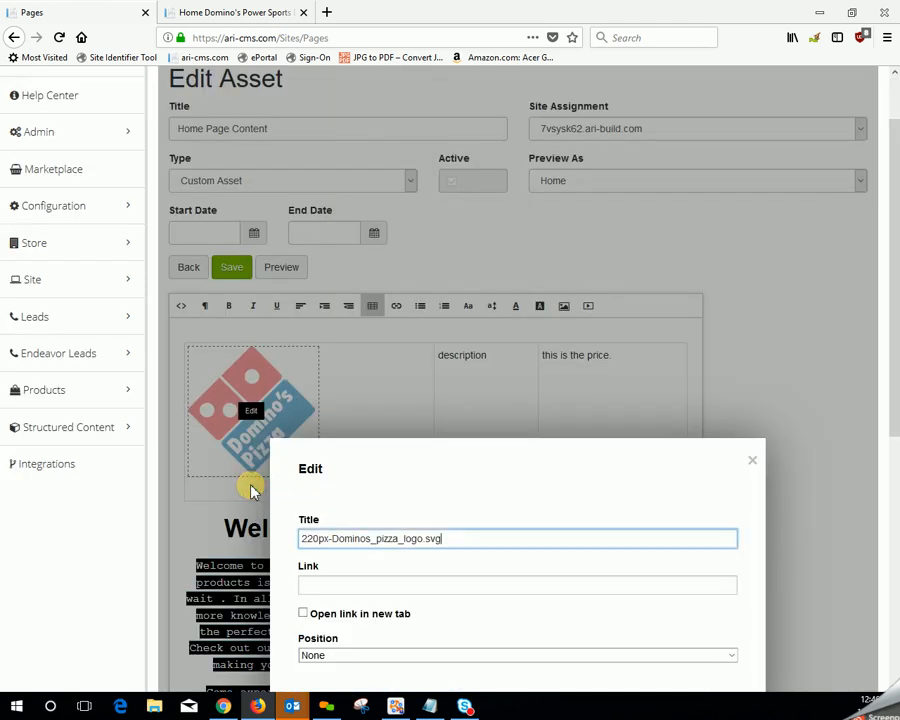
scroll(668, 528, down, 3)
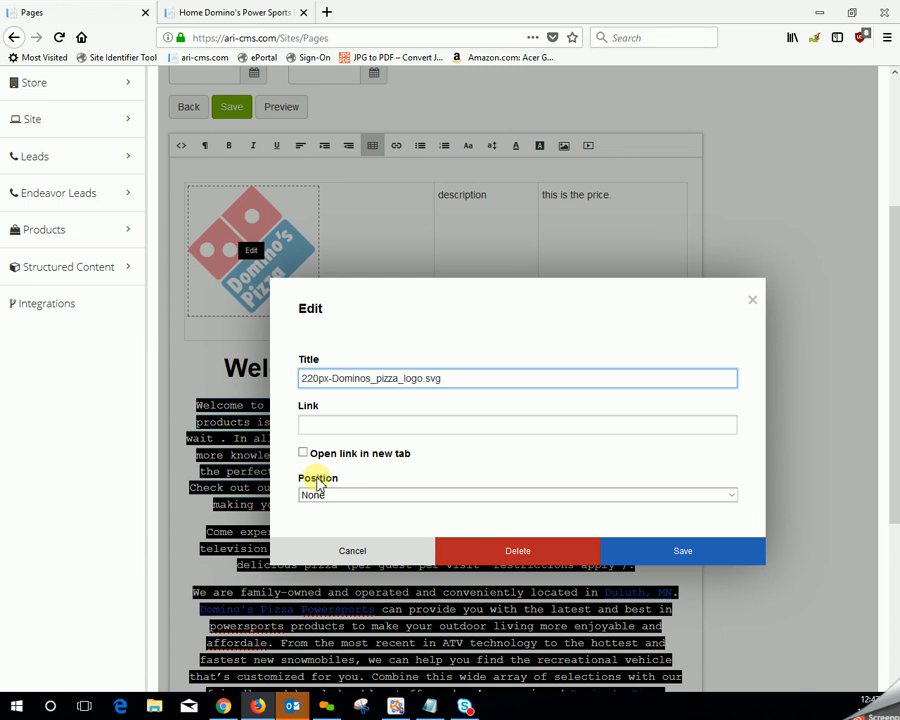
click(732, 496)
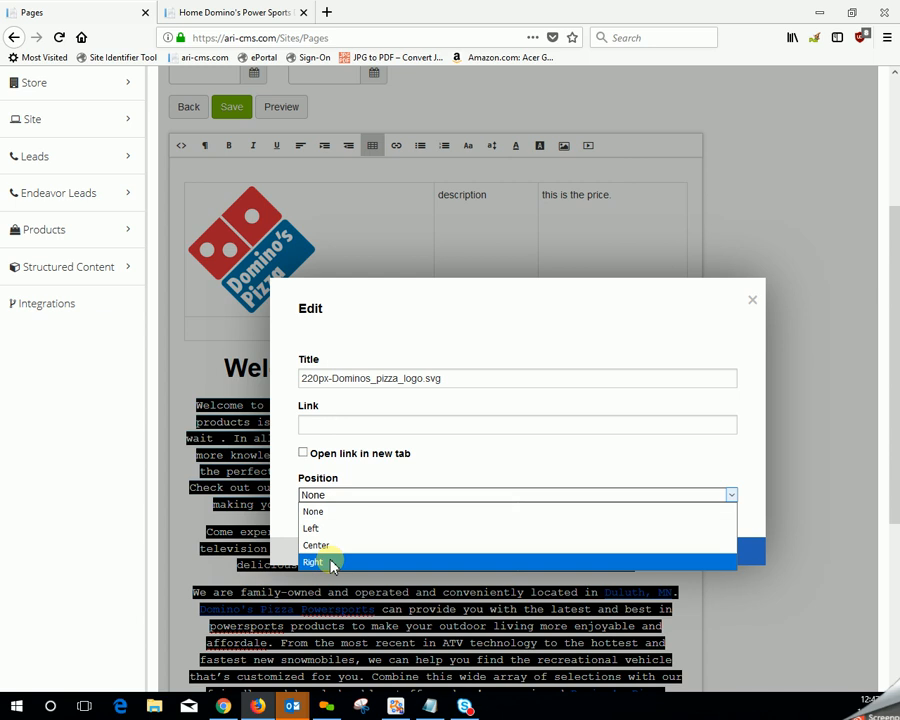
click(553, 462)
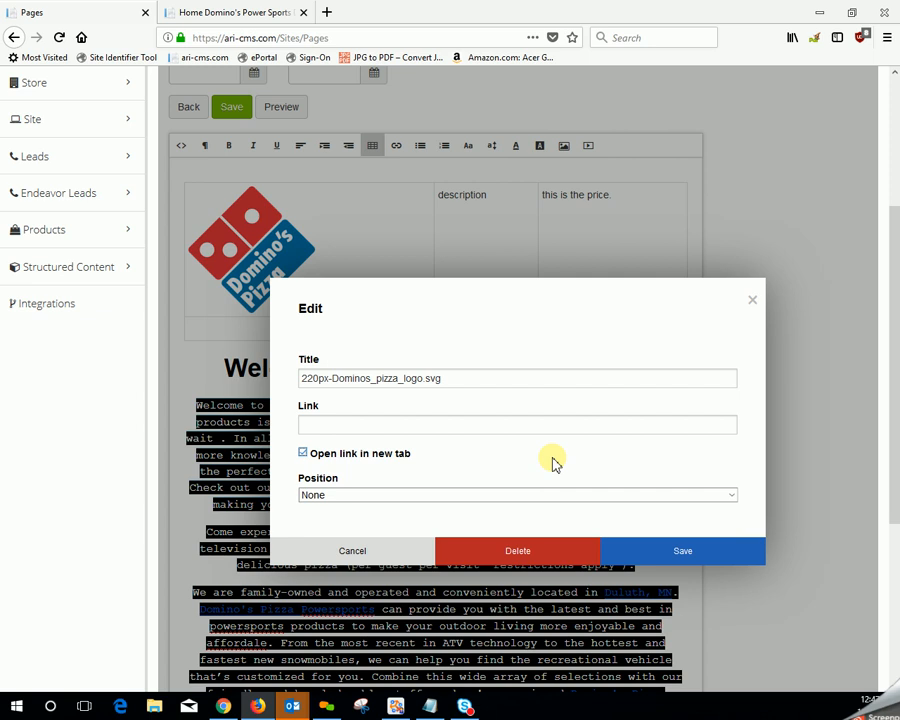
double_click(306, 405)
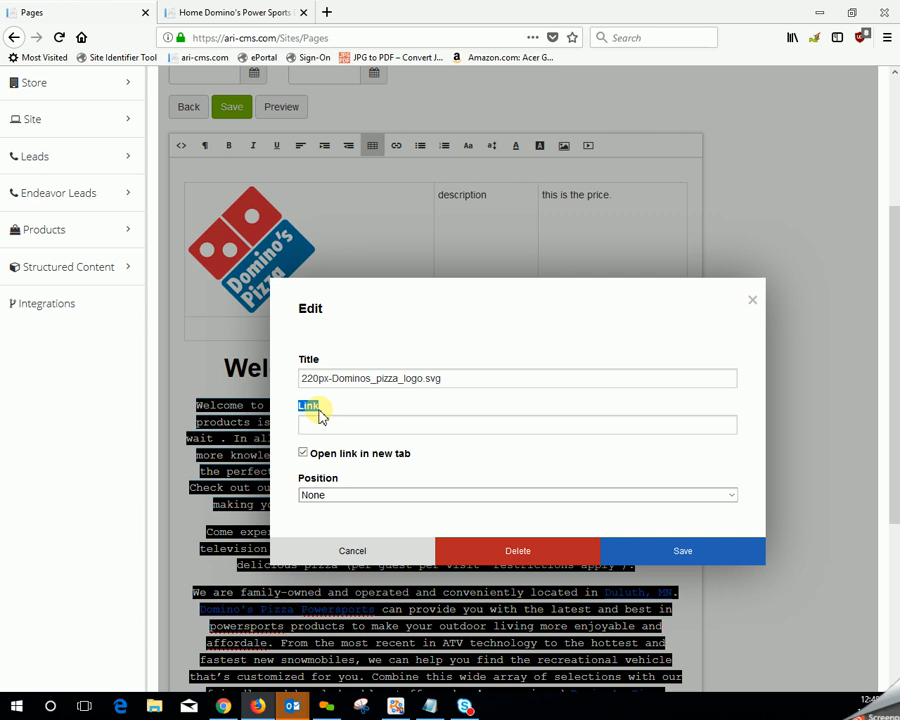
Step: Open the Weapon-R inventory page from the dealer home page's brand logos and copy its web address
click(257, 14)
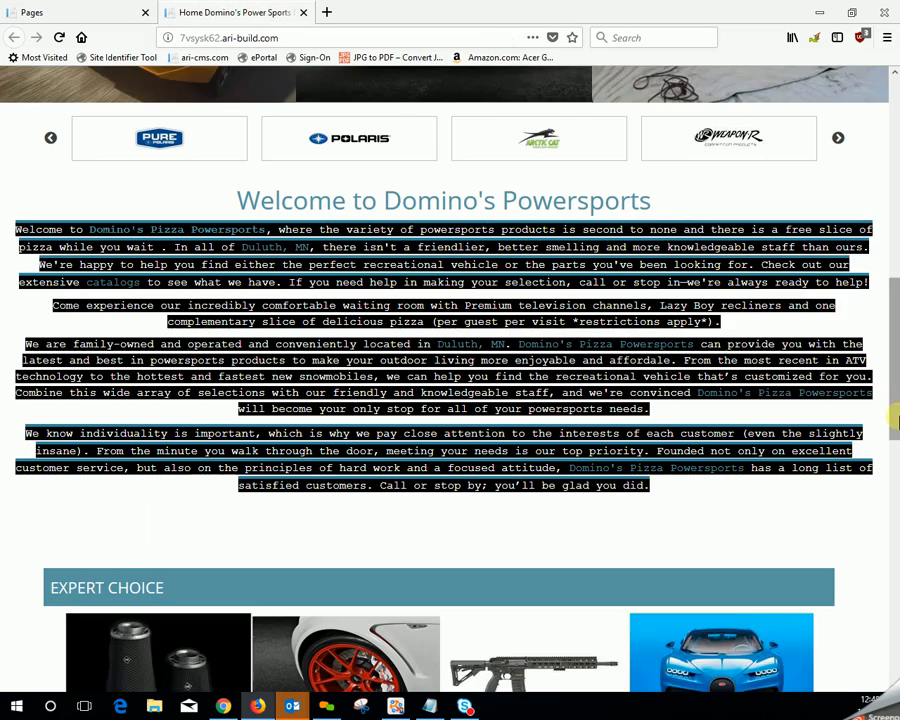
scroll(800, 455, up, 3)
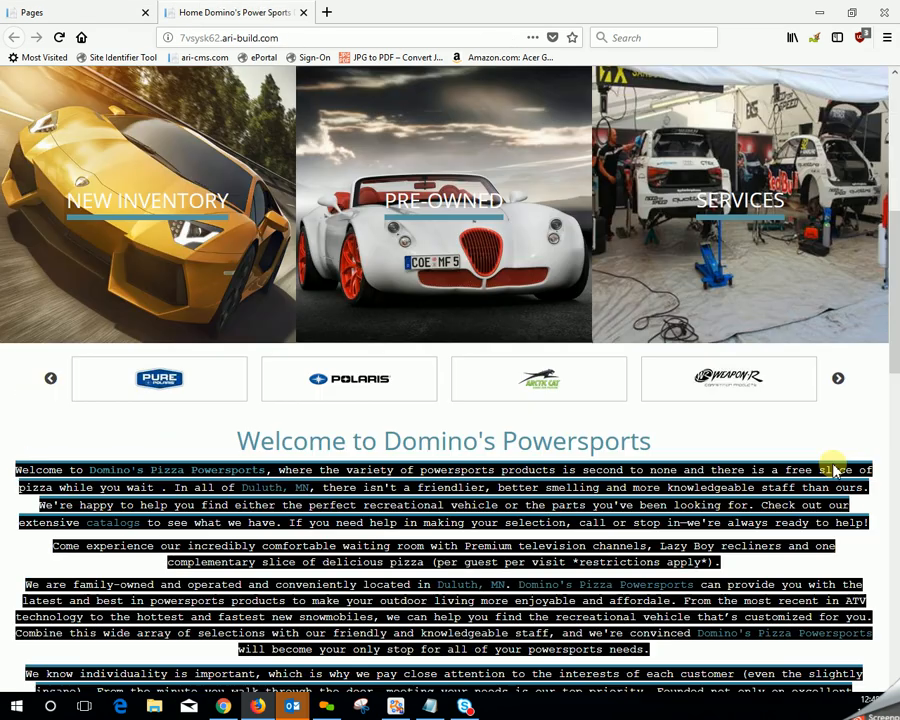
click(727, 382)
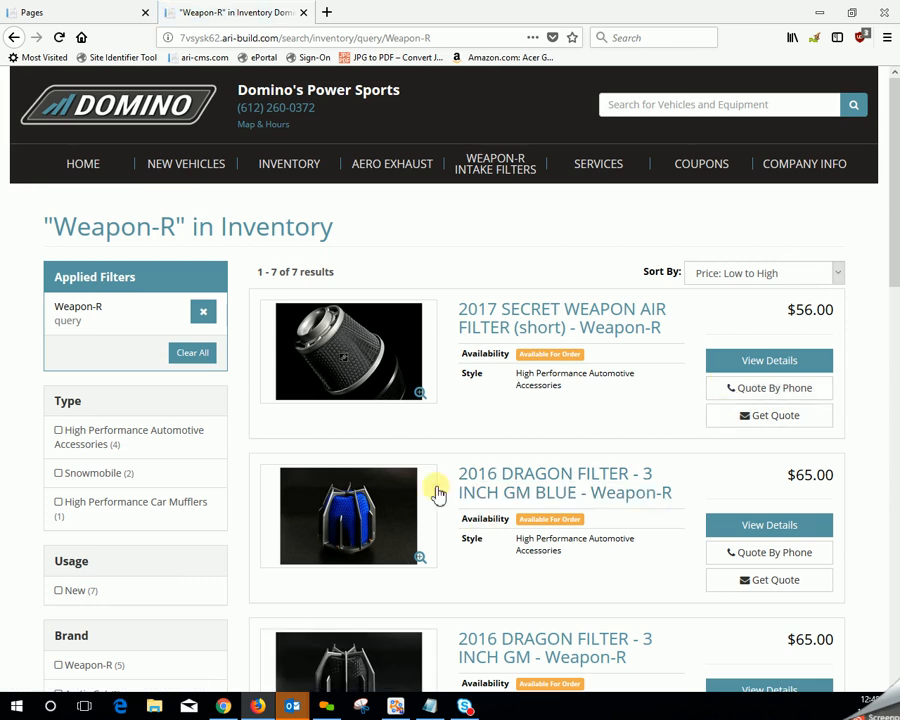
drag(445, 38, 186, 30)
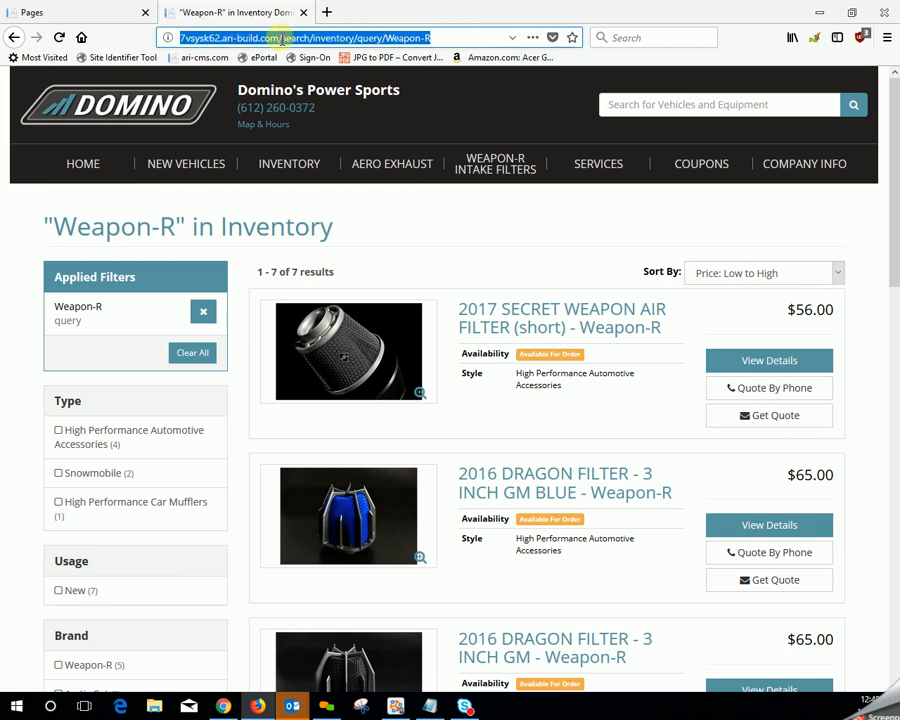
right_click(286, 37)
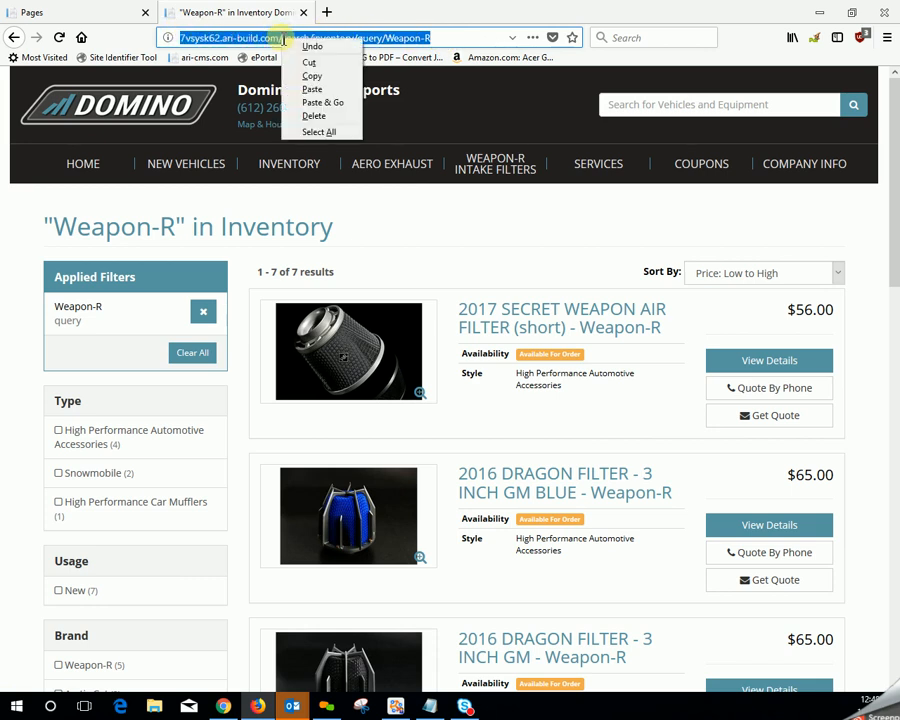
click(337, 80)
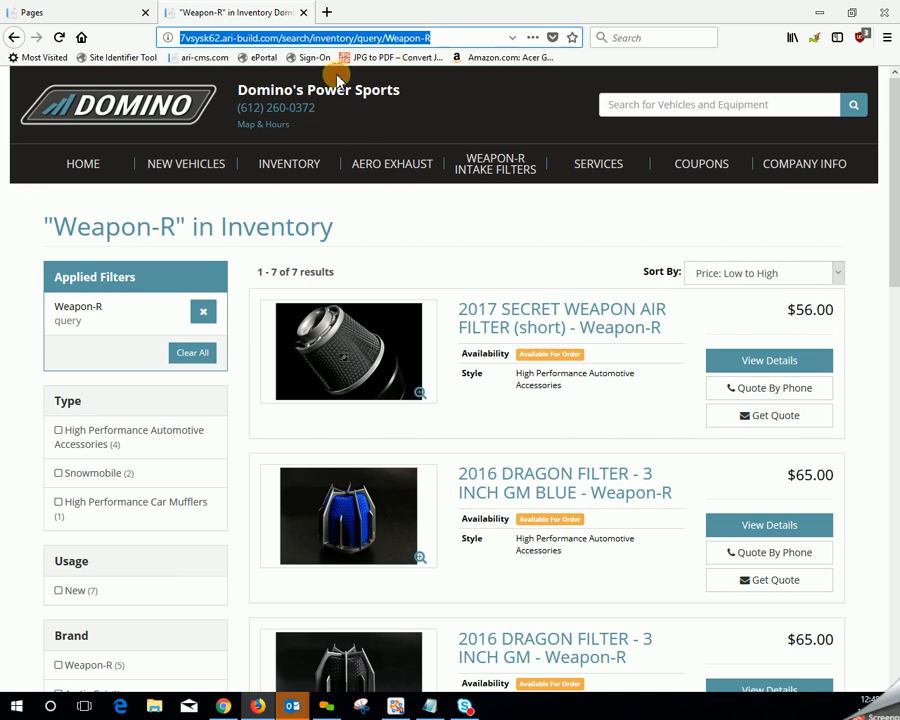
click(100, 20)
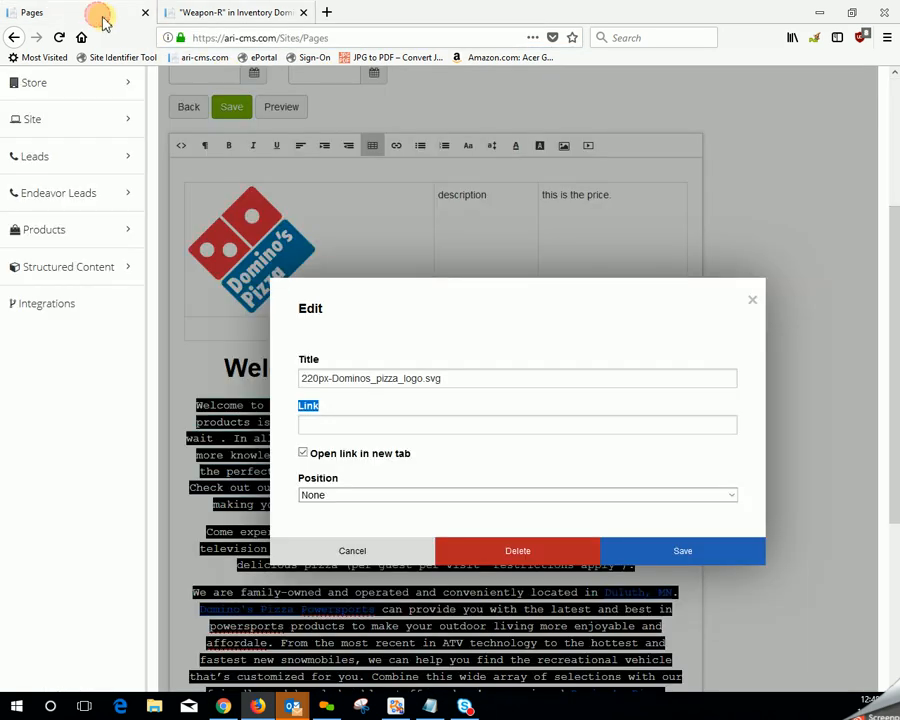
right_click(352, 424)
click(388, 478)
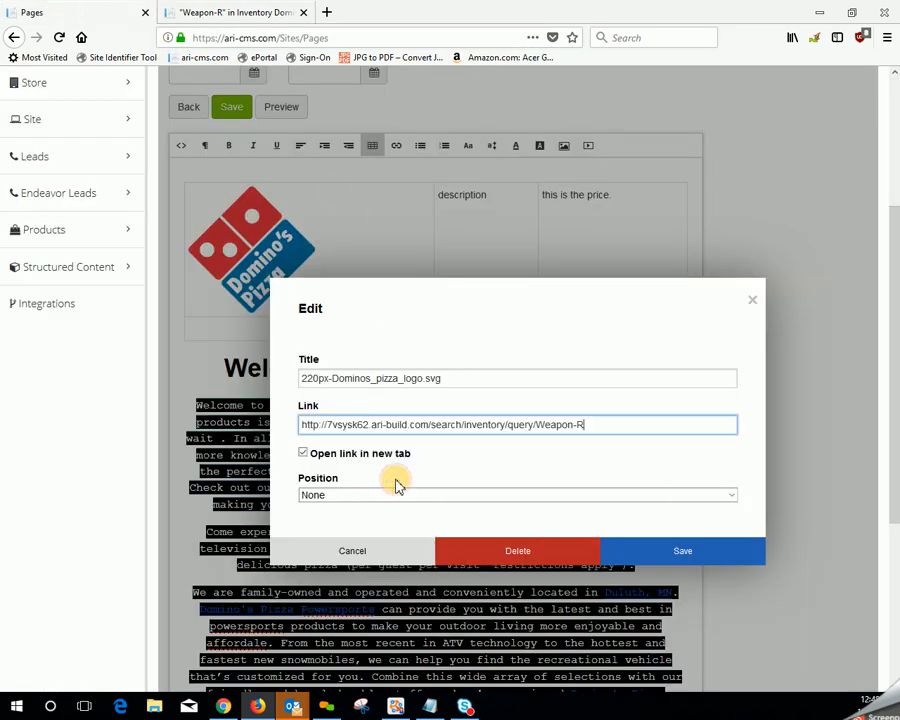
click(678, 558)
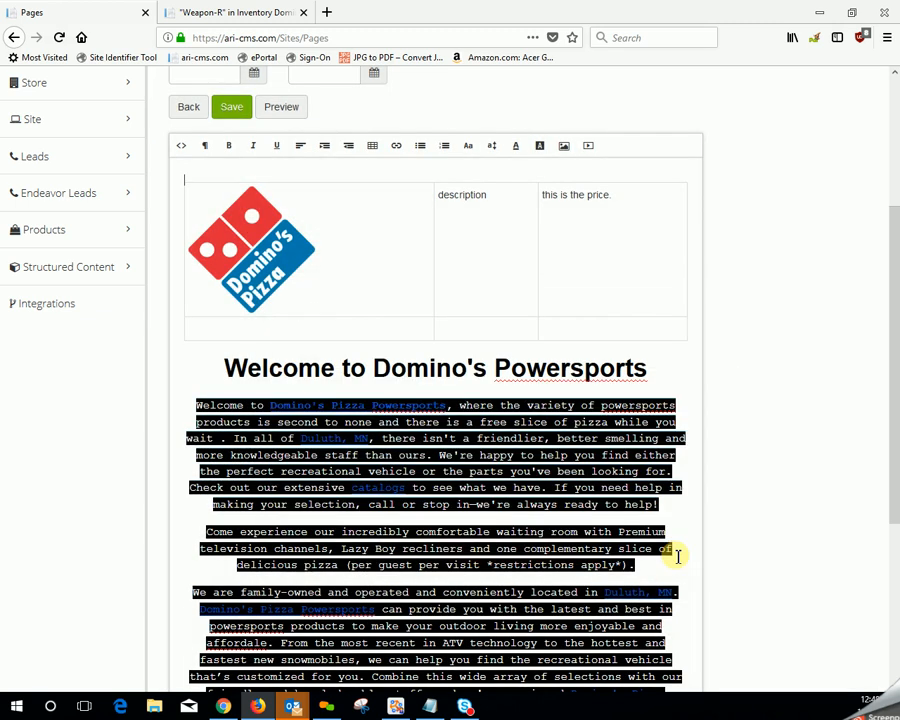
Step: Start inserting a video into the first cell of the table's second row
click(253, 226)
scroll(240, 200, up, 1)
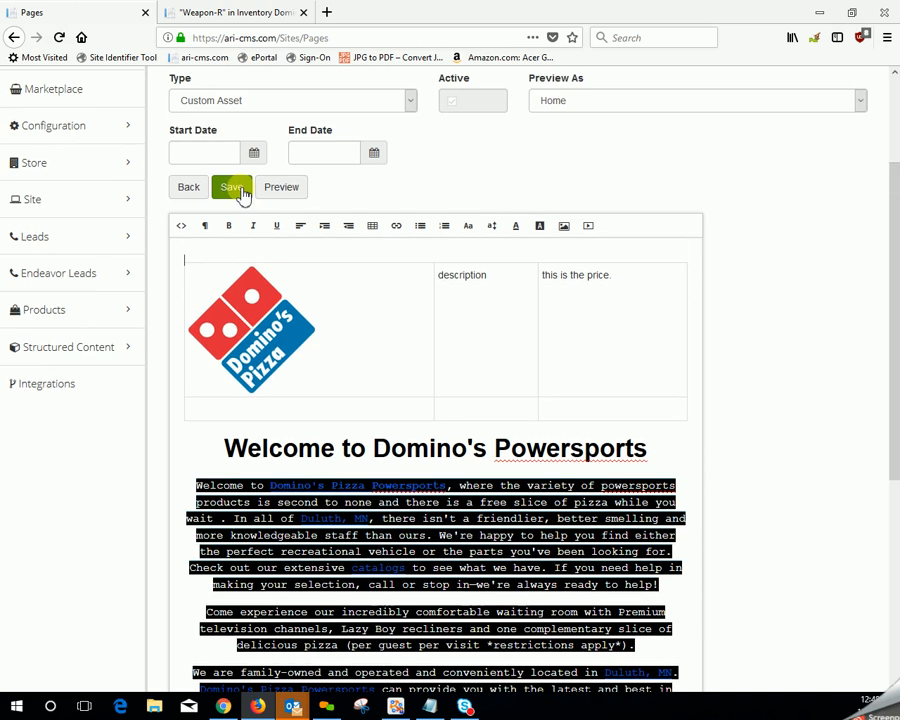
scroll(760, 190, up, 3)
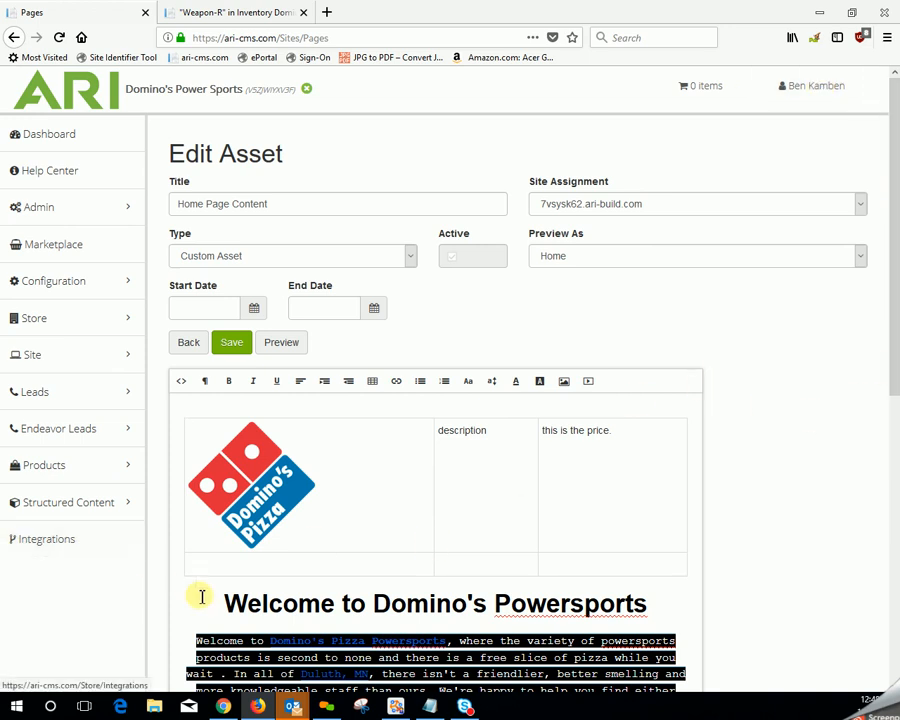
click(210, 564)
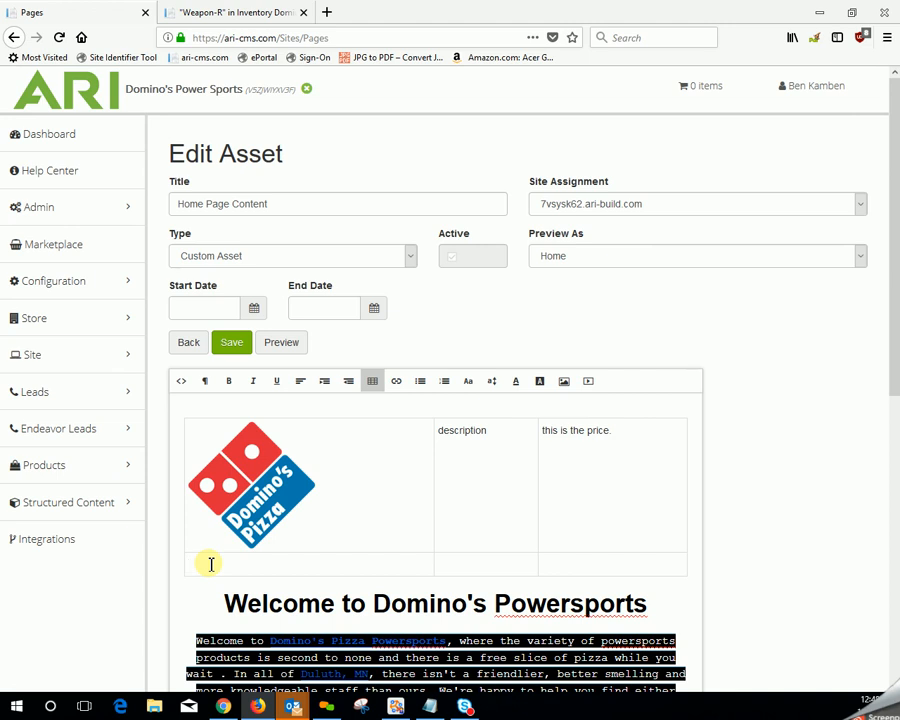
click(592, 384)
click(592, 386)
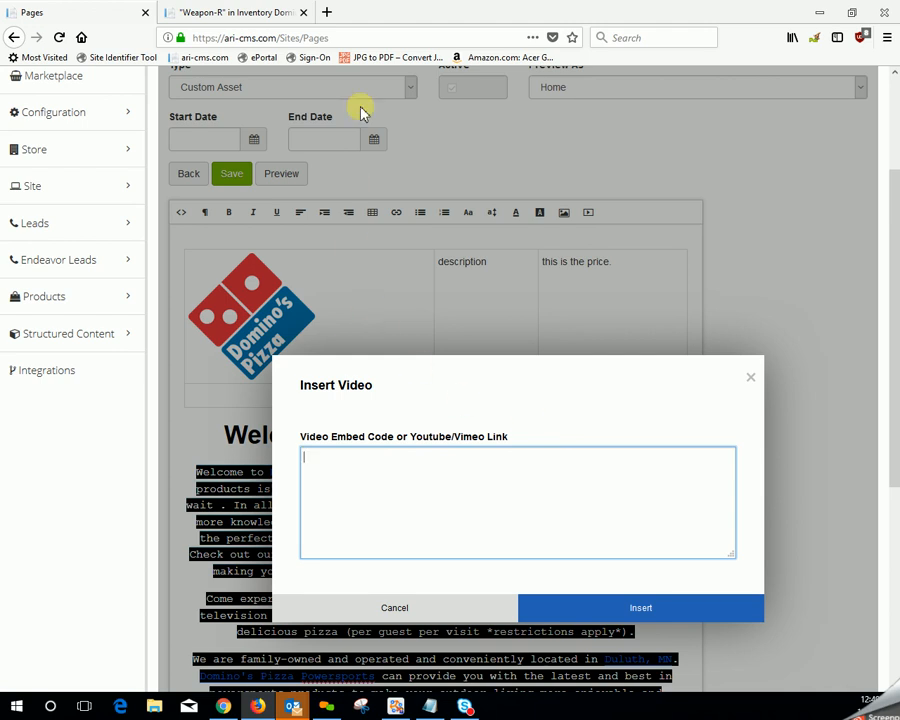
Step: Open YouTube in a new browser tab, open the trending video about the $80,000 Ford F-250 Platinum and pause it
click(328, 13)
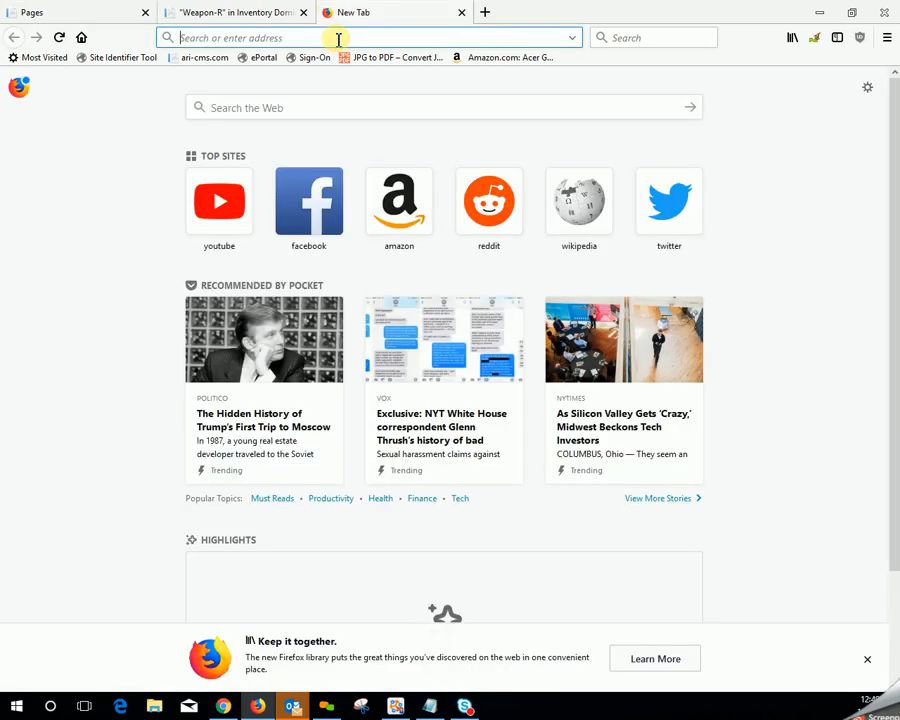
click(216, 212)
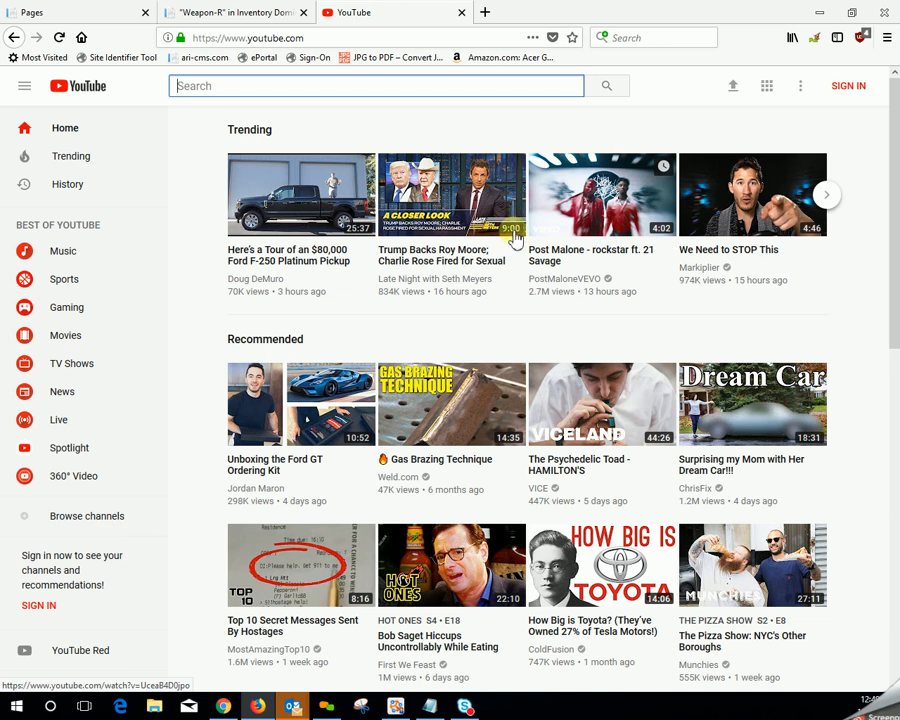
click(296, 209)
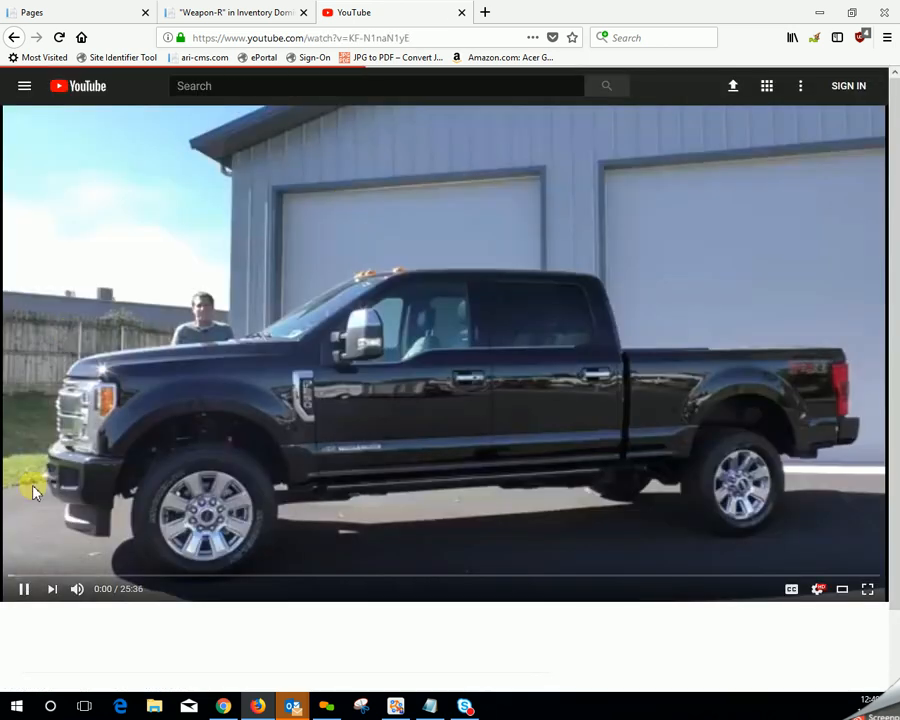
click(23, 592)
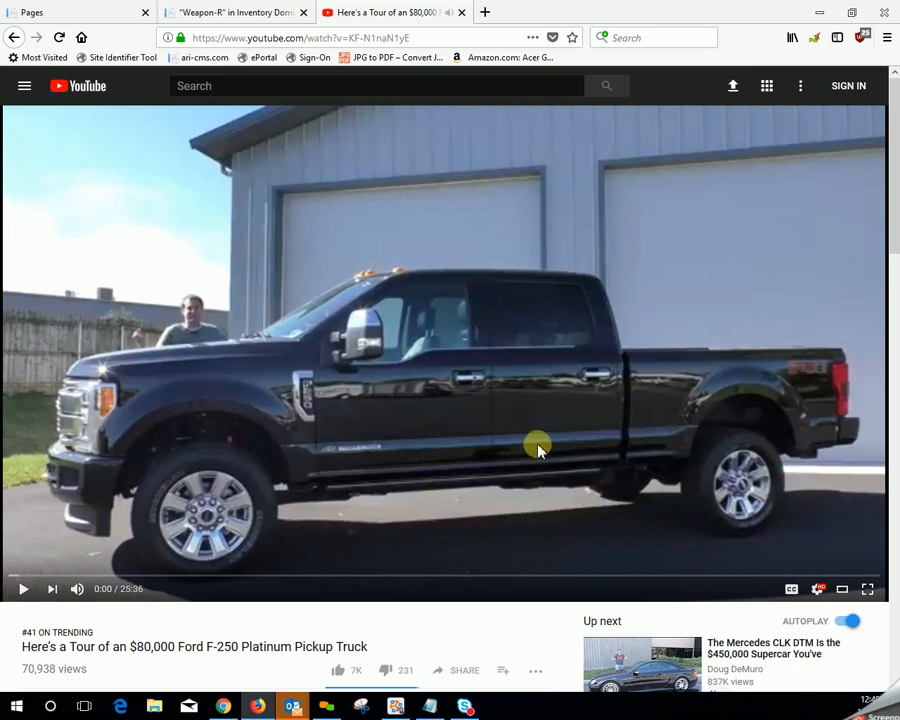
Step: Open the embed sharing option of the Ford F-250 video and copy its full iframe embed code
scroll(538, 450, down, 4)
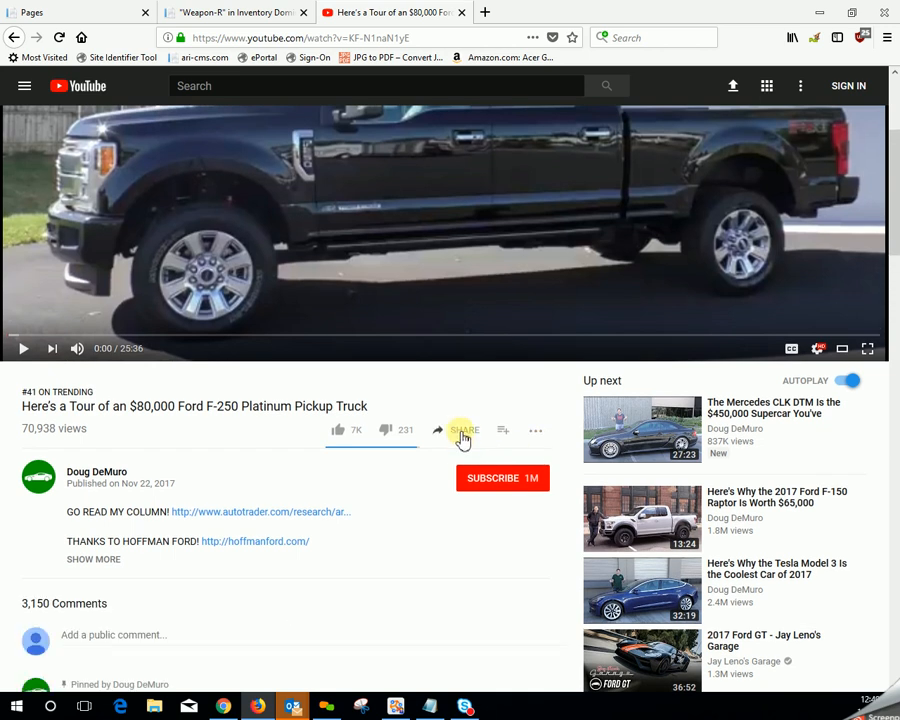
click(462, 436)
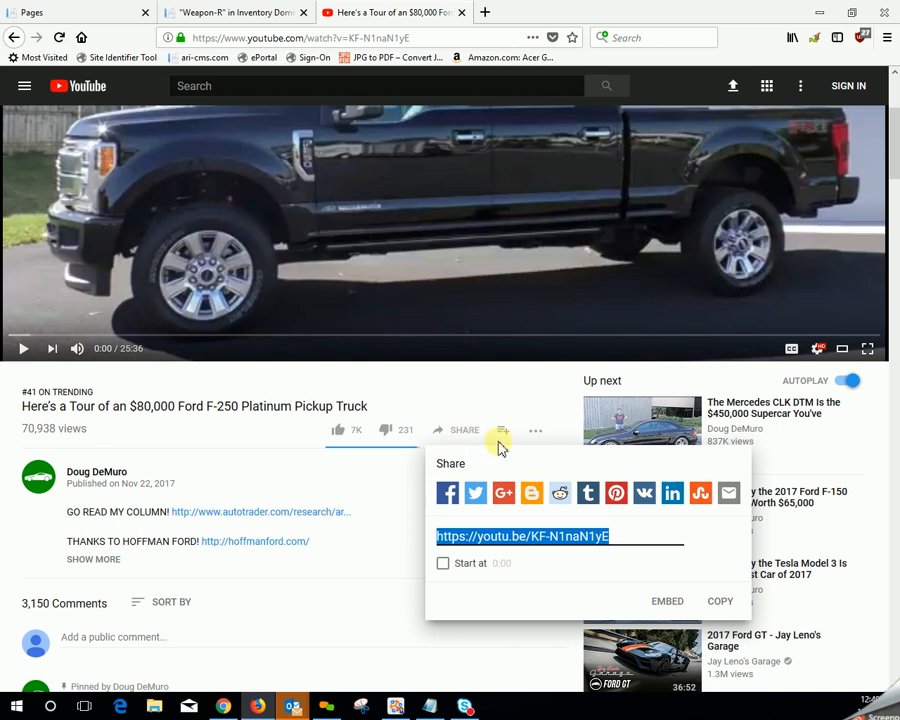
click(668, 604)
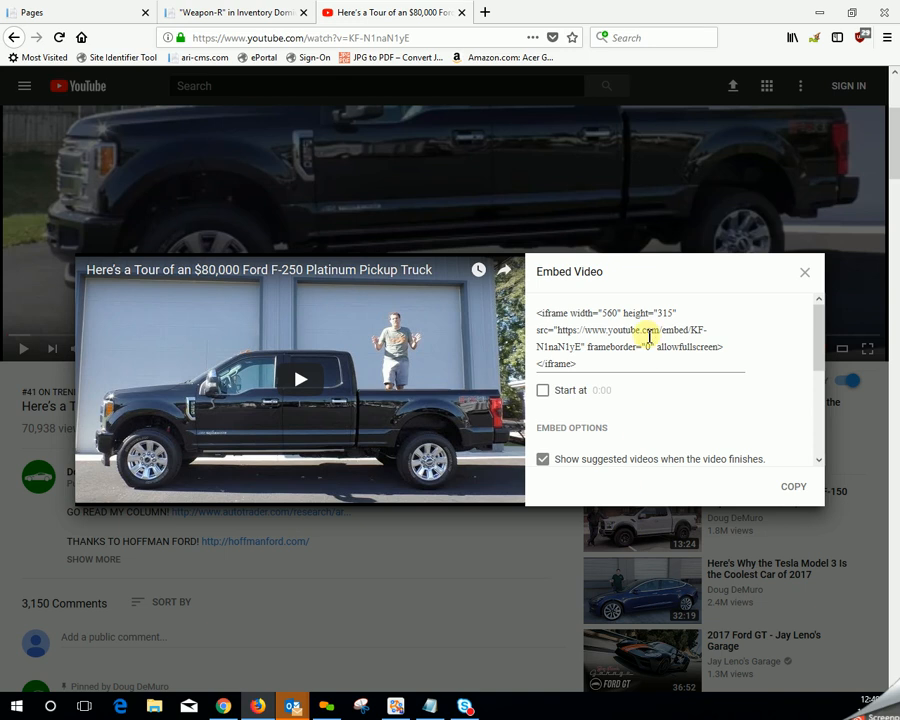
click(587, 364)
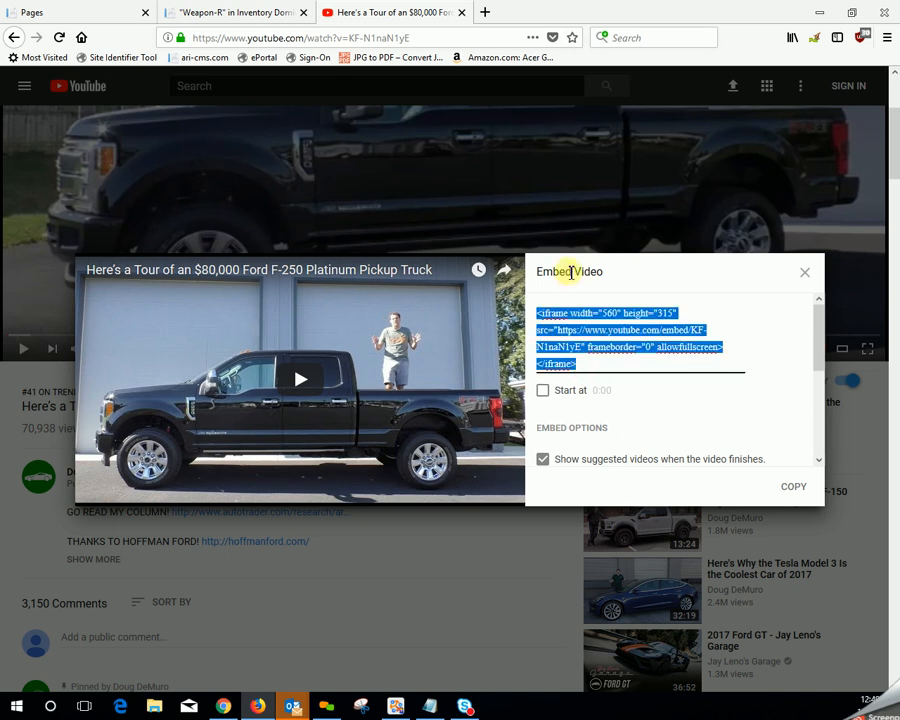
right_click(616, 351)
click(648, 443)
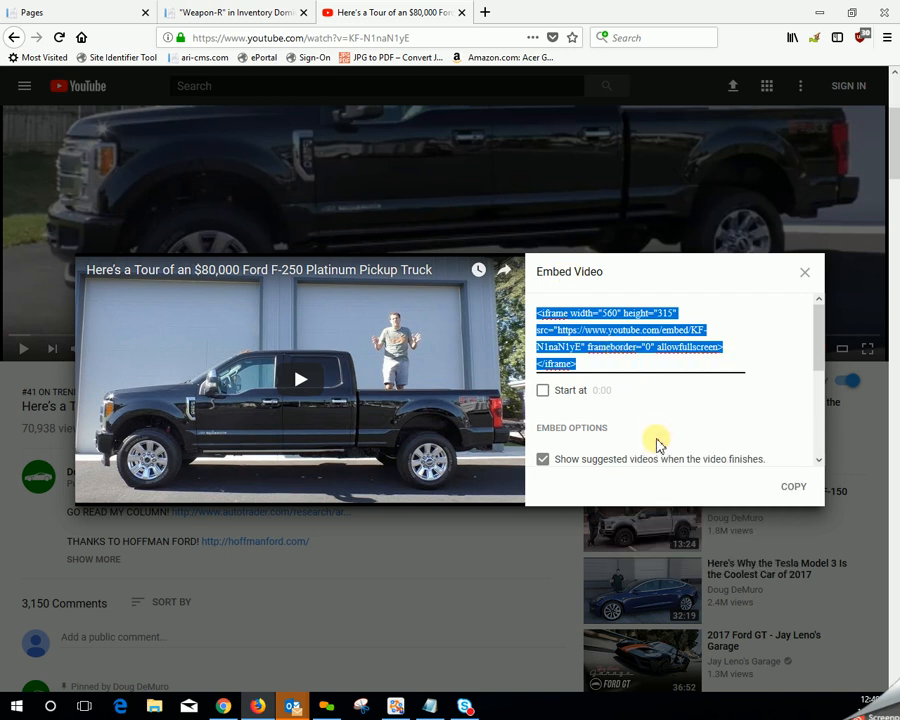
Step: Return to the Pages tab and insert the video into the table cell using the copied iframe embed code
click(113, 12)
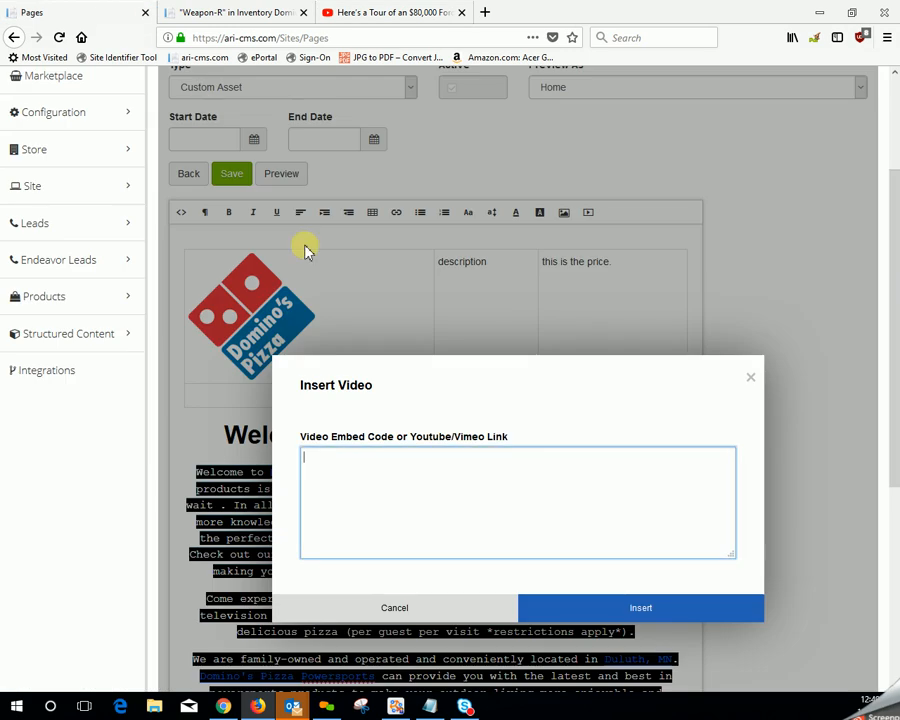
right_click(338, 458)
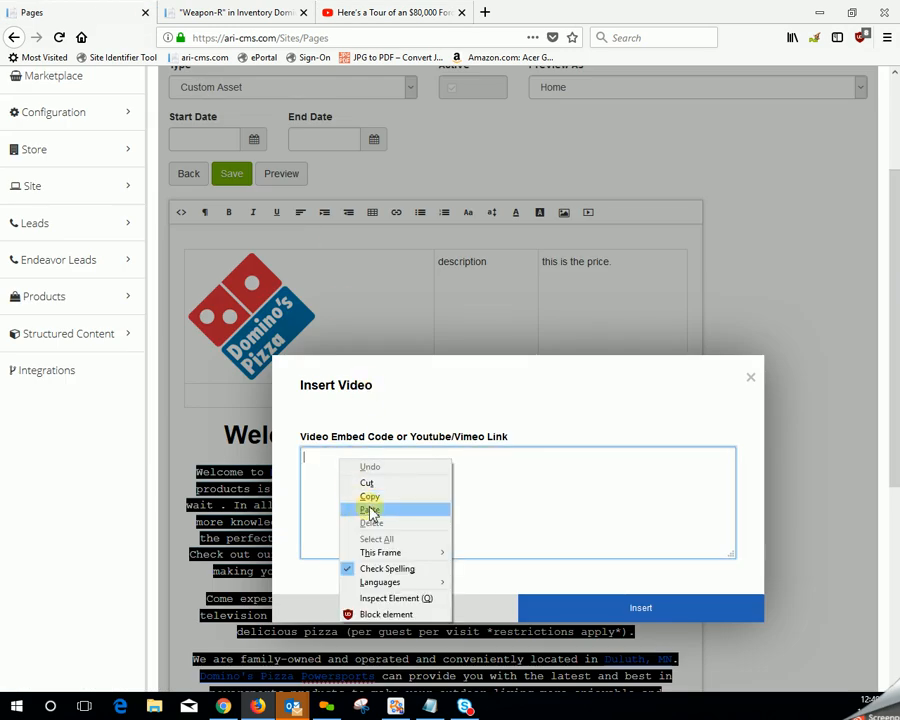
click(368, 507)
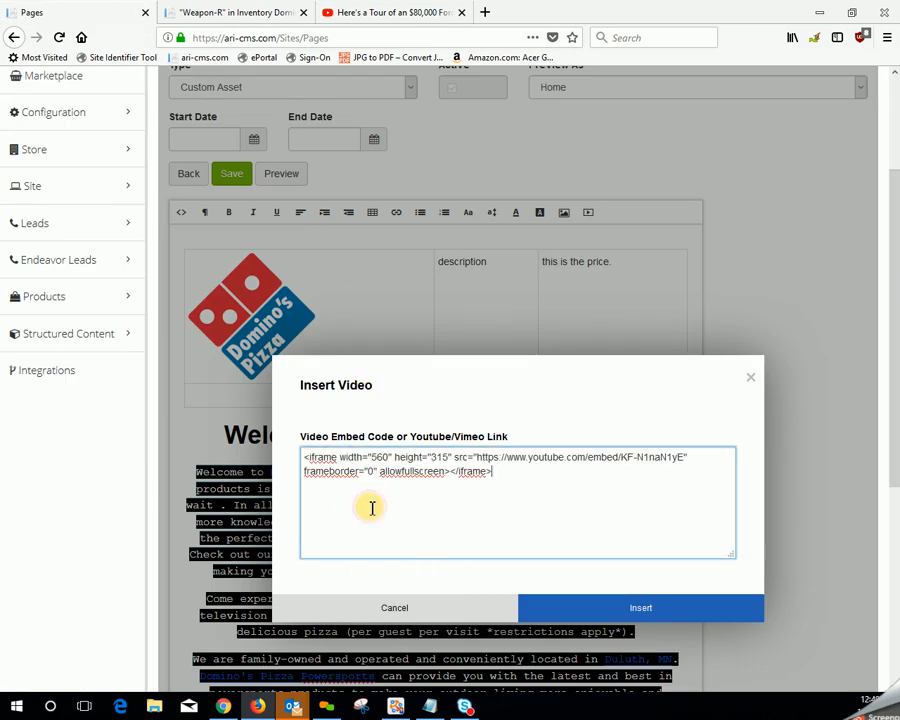
click(643, 608)
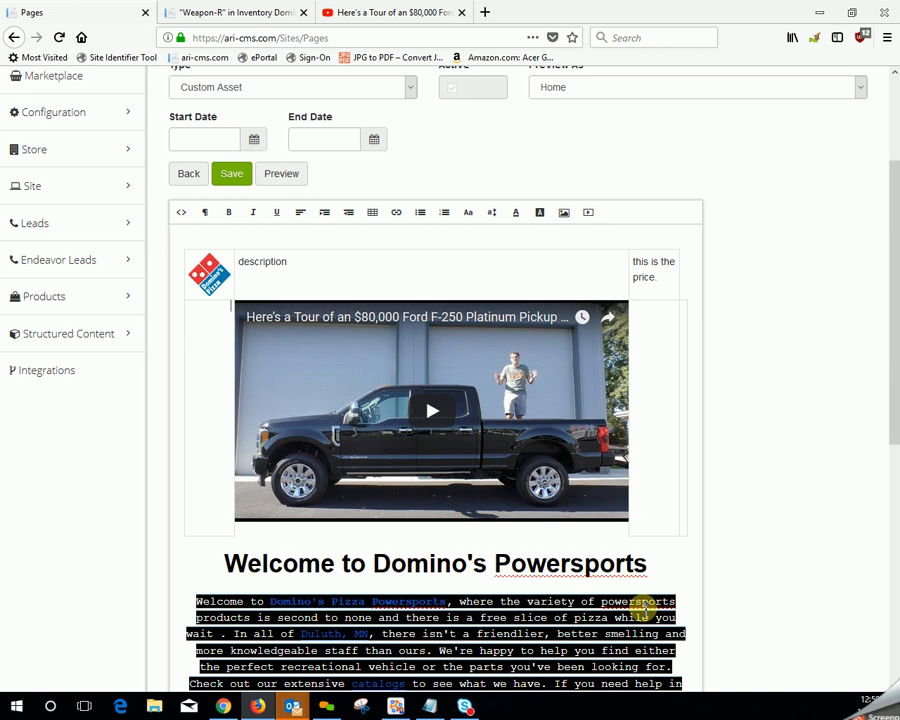
Step: Leave the Home Page Content editor without saving and open the site's asset list
scroll(663, 597, up, 3)
click(190, 344)
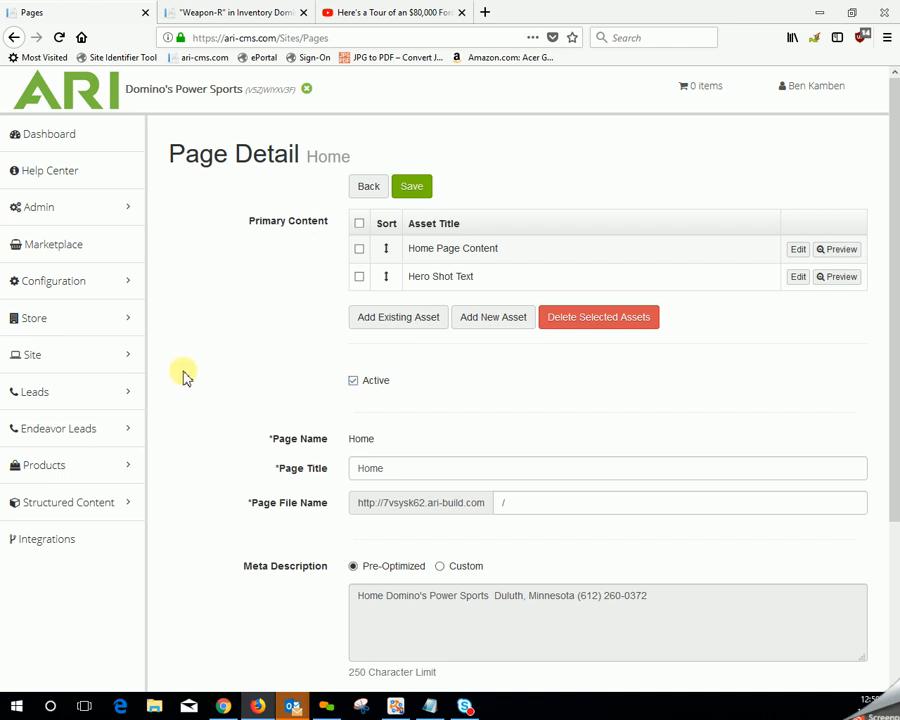
mouse_move(93, 358)
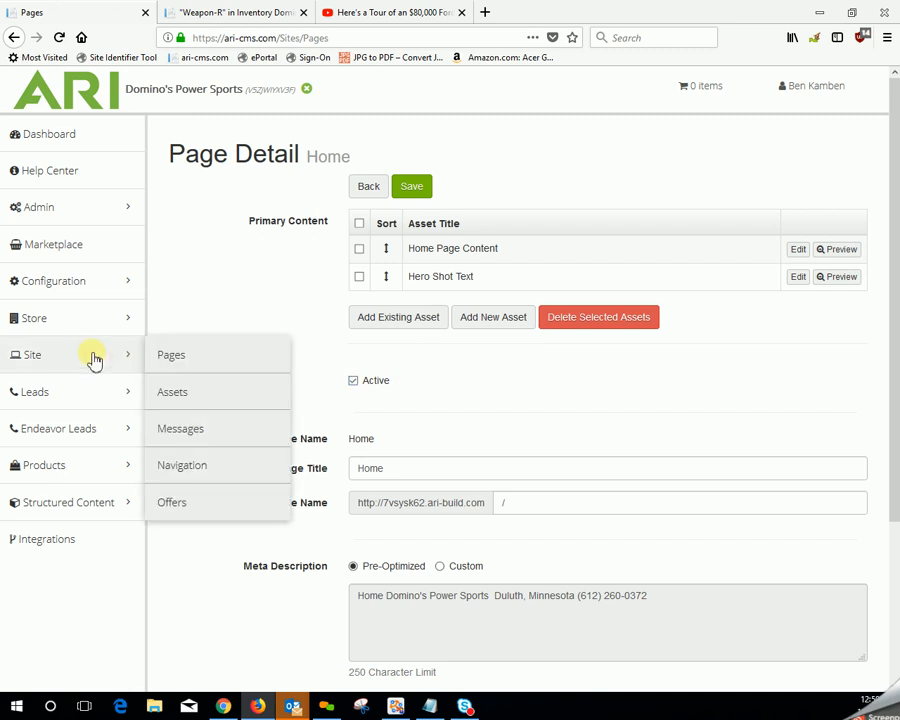
click(212, 396)
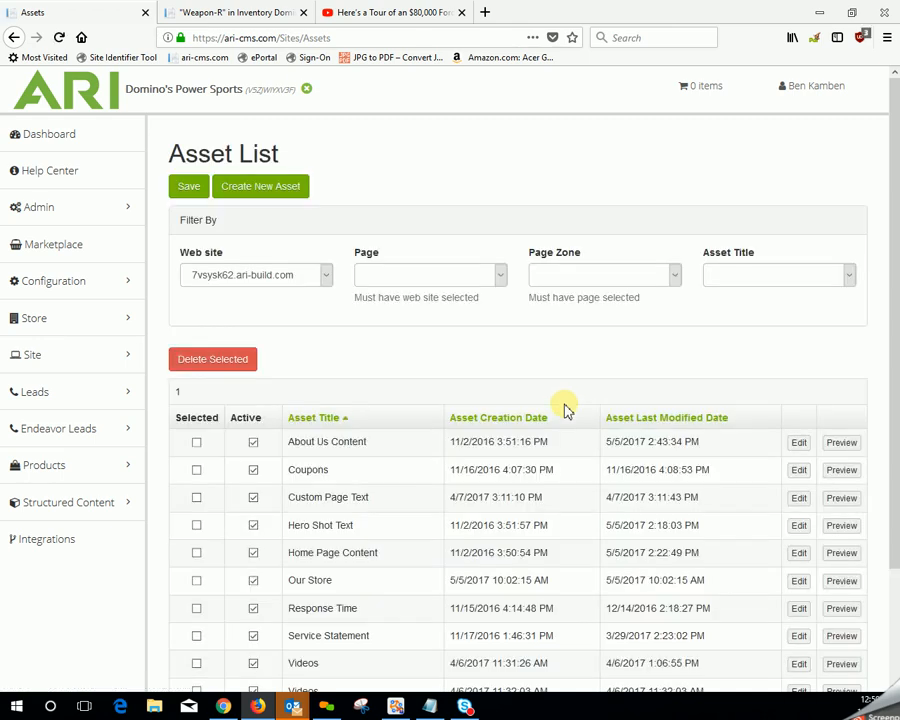
Step: Deactivate the Home Page Content asset in the asset list and save the list
scroll(565, 408, down, 3)
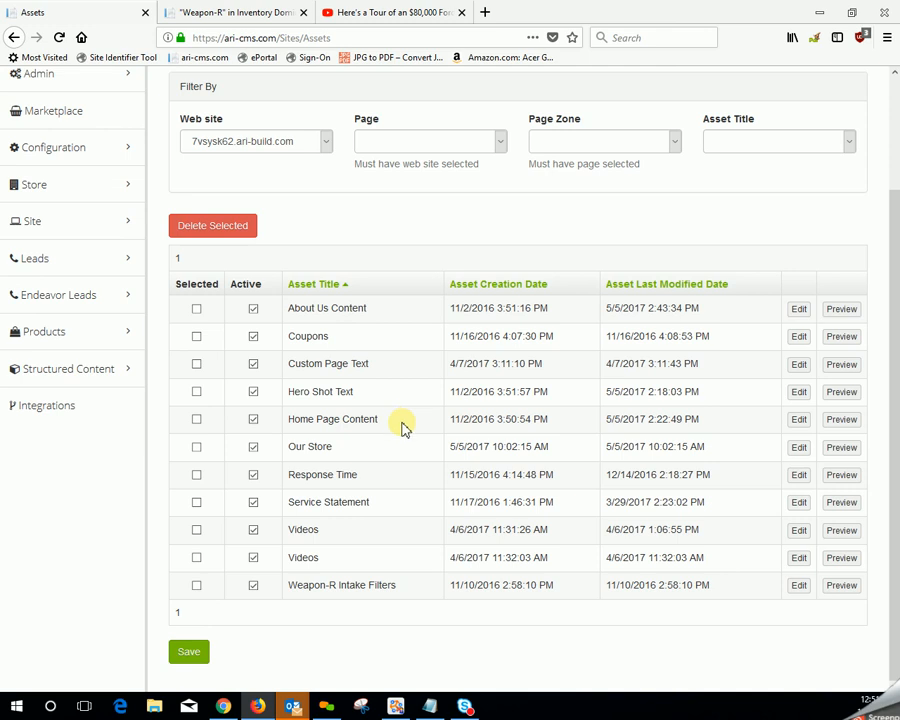
click(253, 421)
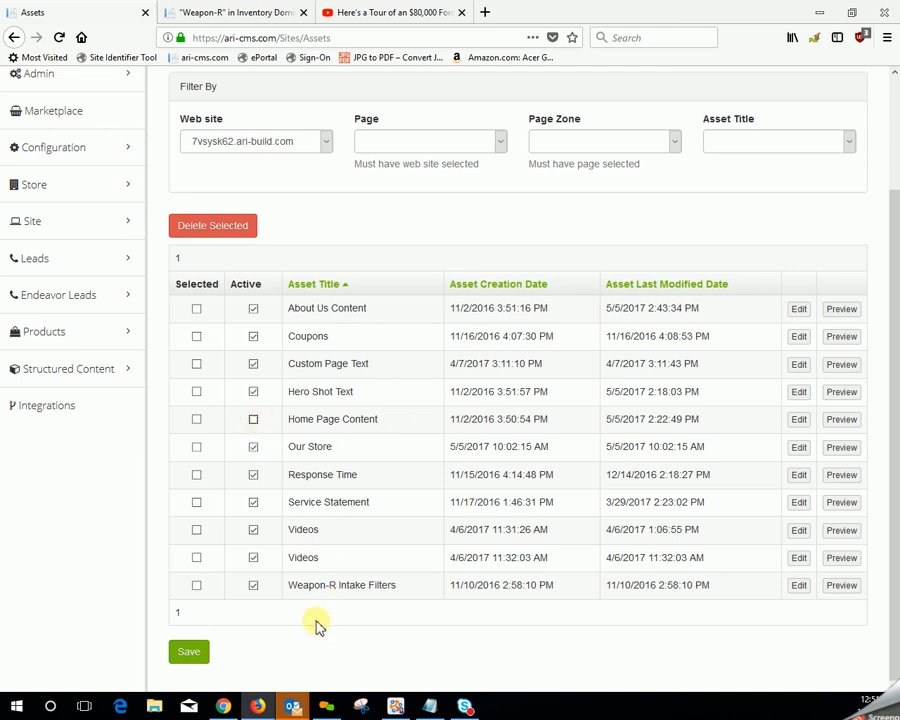
click(192, 651)
scroll(518, 640, up, 3)
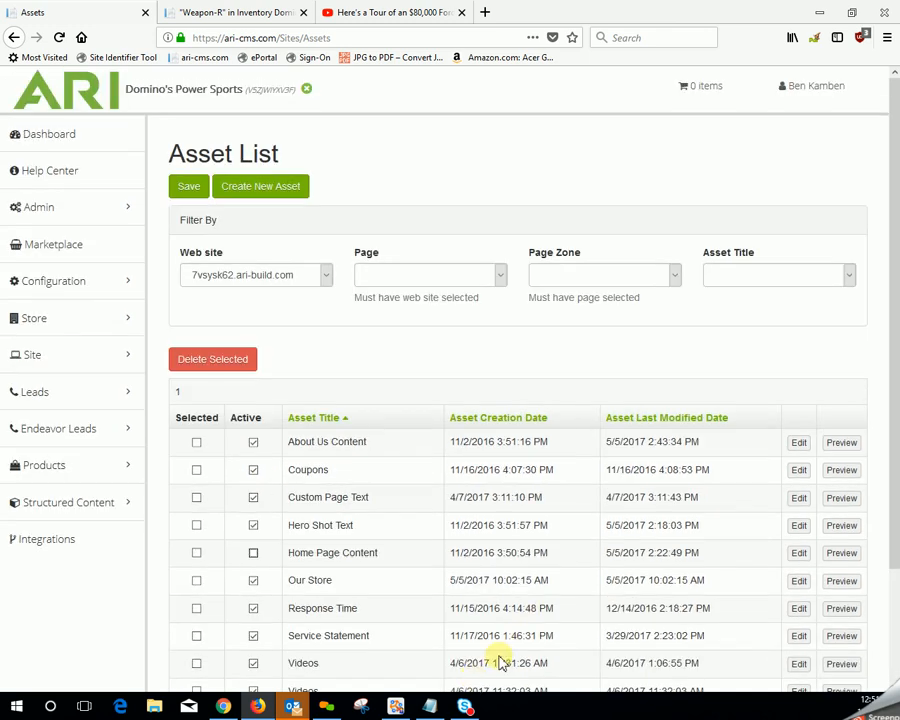